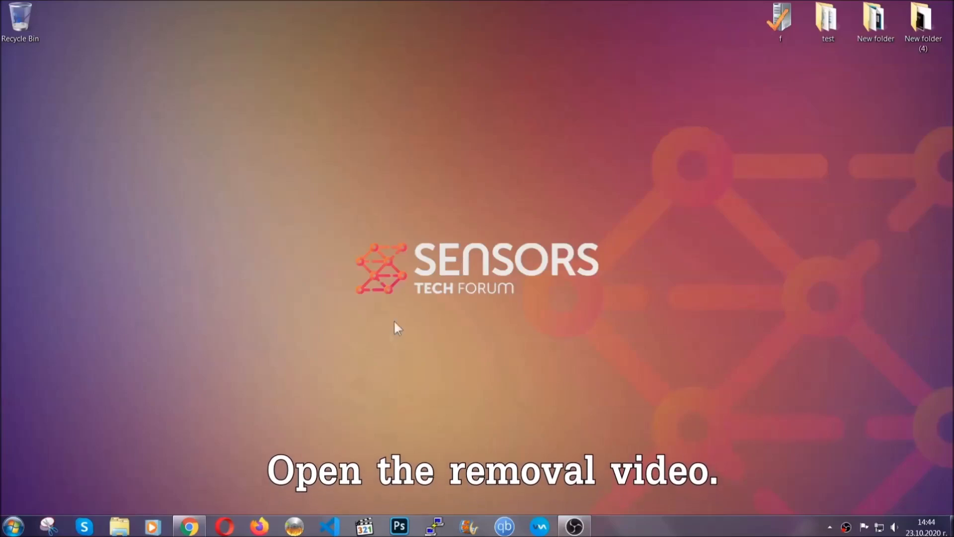
- Follow the video description's sensorstechforum link to download SpyHunter-Installer.exe, then launch it
left_click(189, 527)
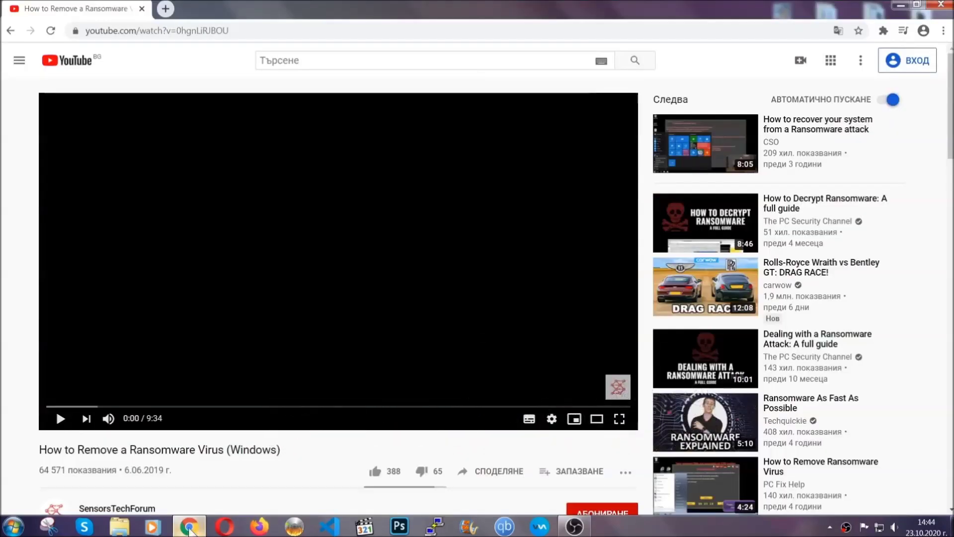
scroll(175, 405, "down", 3)
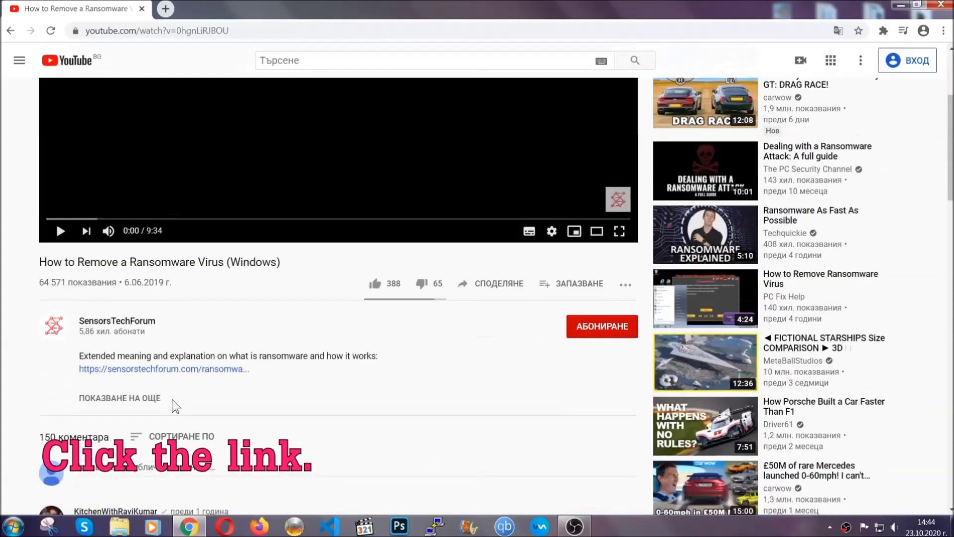
left_click(189, 371)
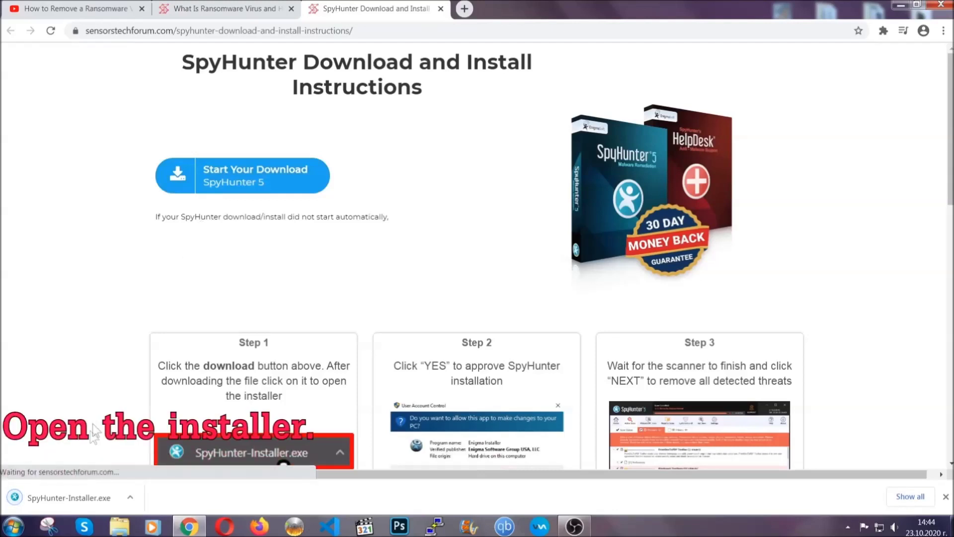
left_click(67, 497)
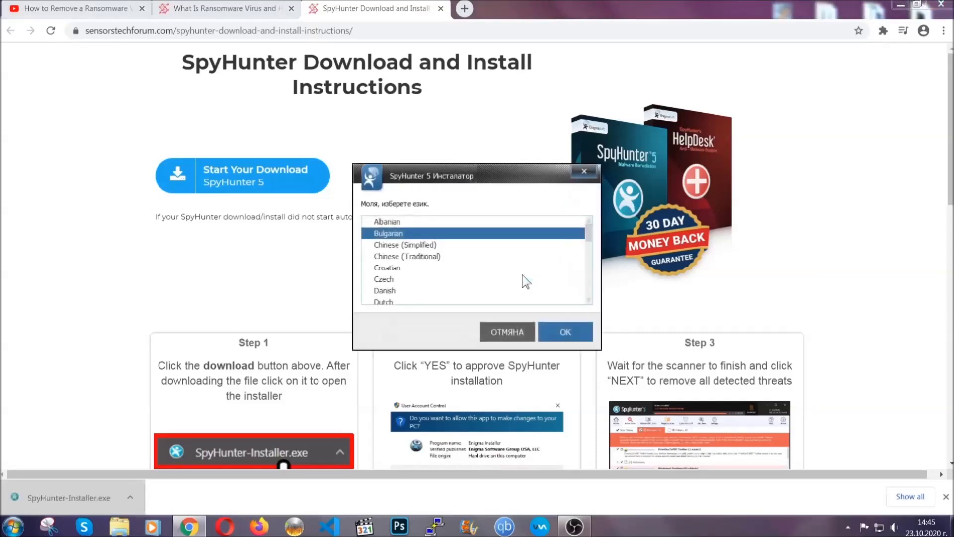
- Install SpyHunter 5 in English, accepting the EULA and Privacy Policy, then finish setup
scroll(493, 277, "down", 2)
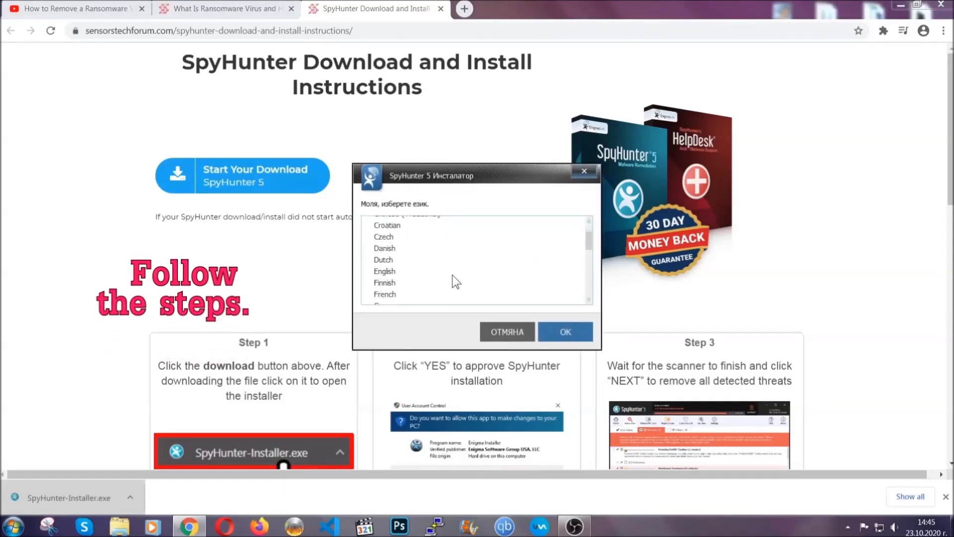
left_click(450, 273)
left_click(555, 331)
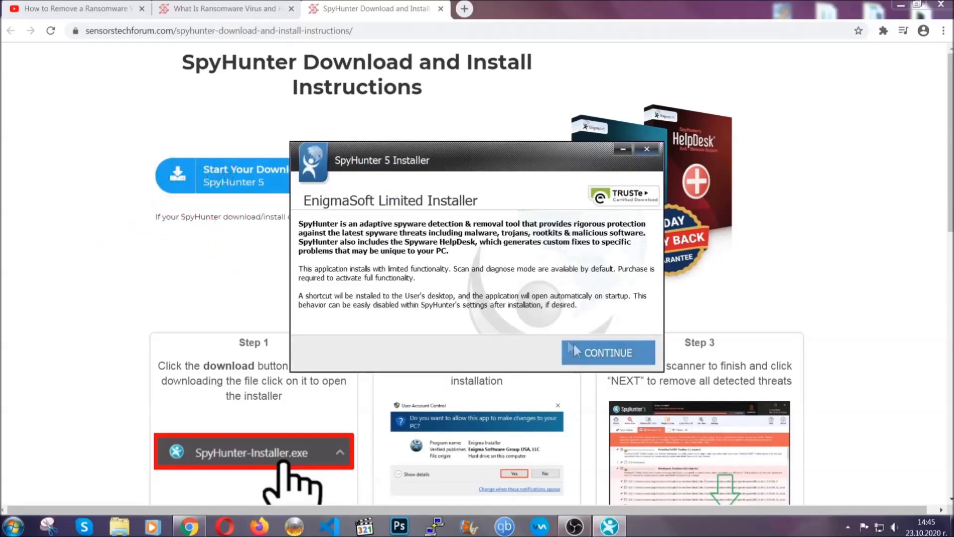
left_click(577, 351)
left_click(548, 322)
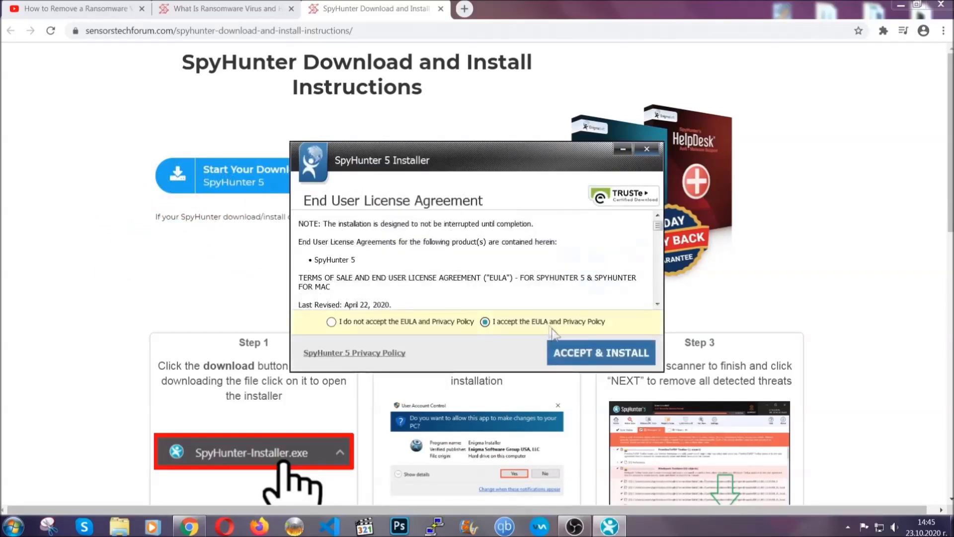
left_click(569, 353)
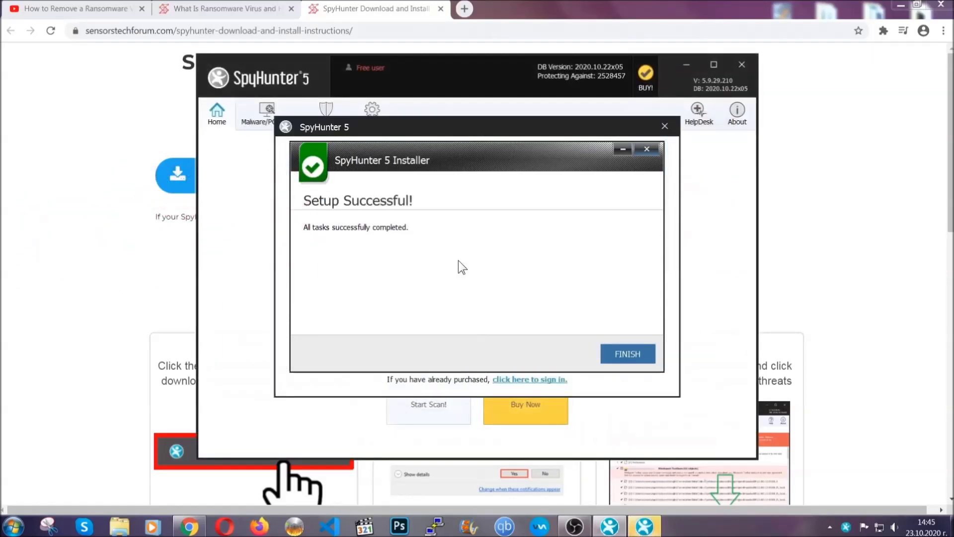
left_click(610, 356)
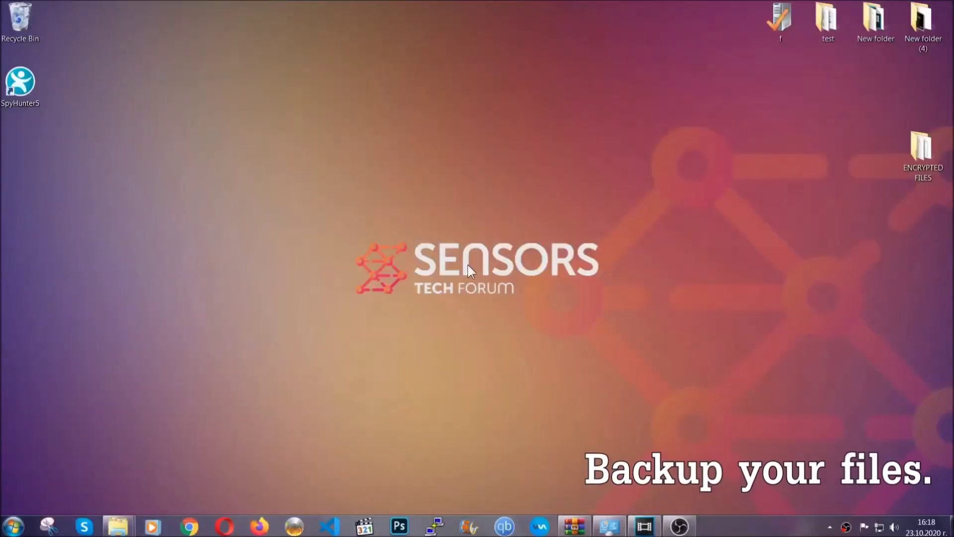
- Copy all six .efji files from the ENCRYPTED FILES folder
double_click(917, 153)
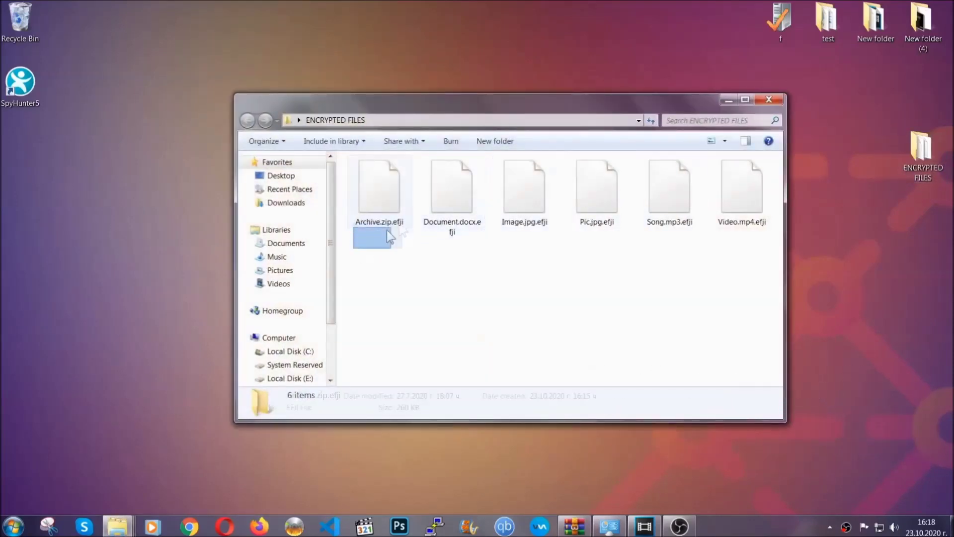
left_click_drag(387, 230, 747, 177)
right_click(746, 177)
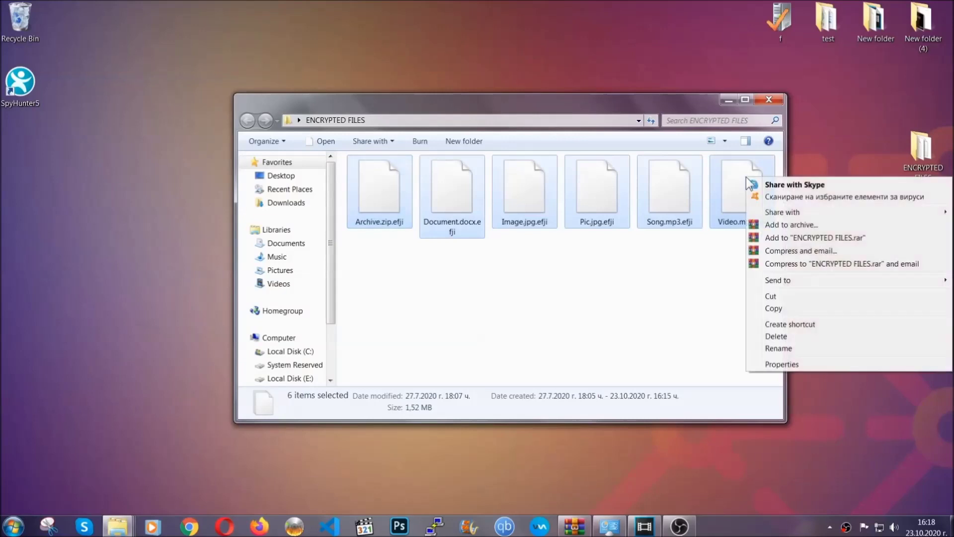
left_click(772, 310)
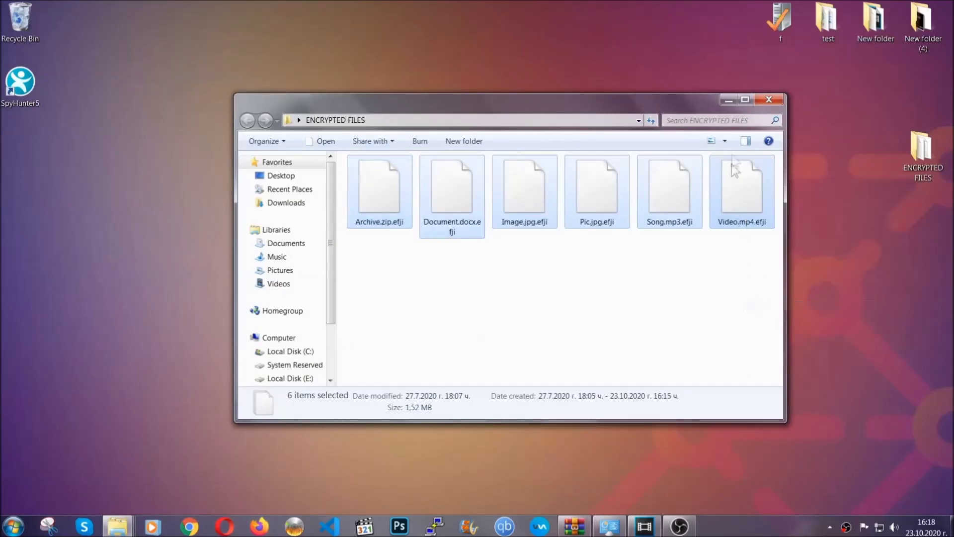
- Paste the copied files onto FLASH DRIVE (H:) and close its window
left_click(732, 100)
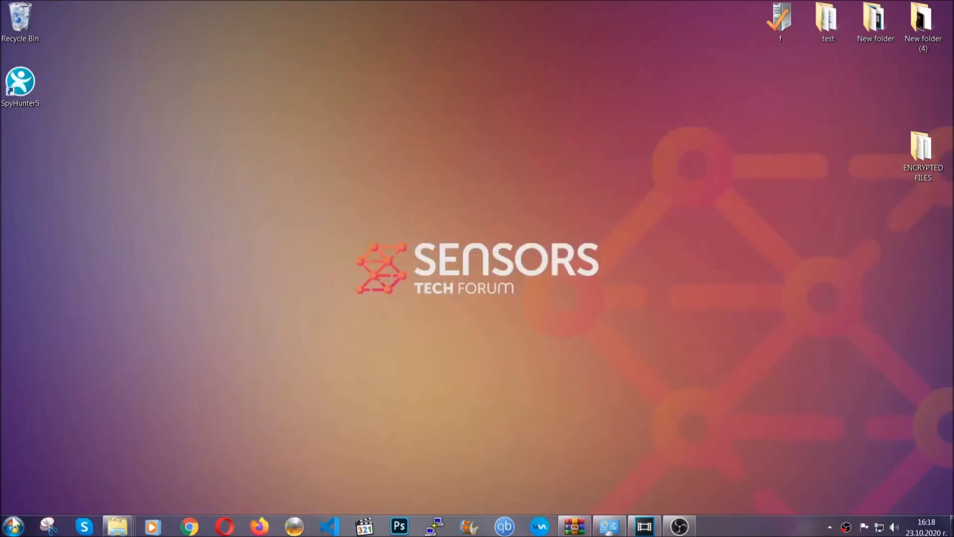
left_click(13, 525)
left_click(181, 372)
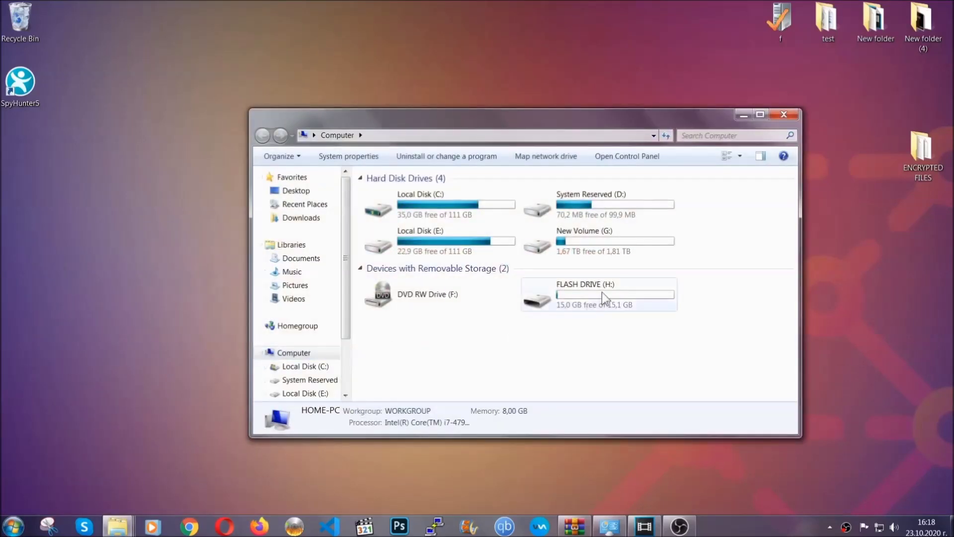
double_click(601, 292)
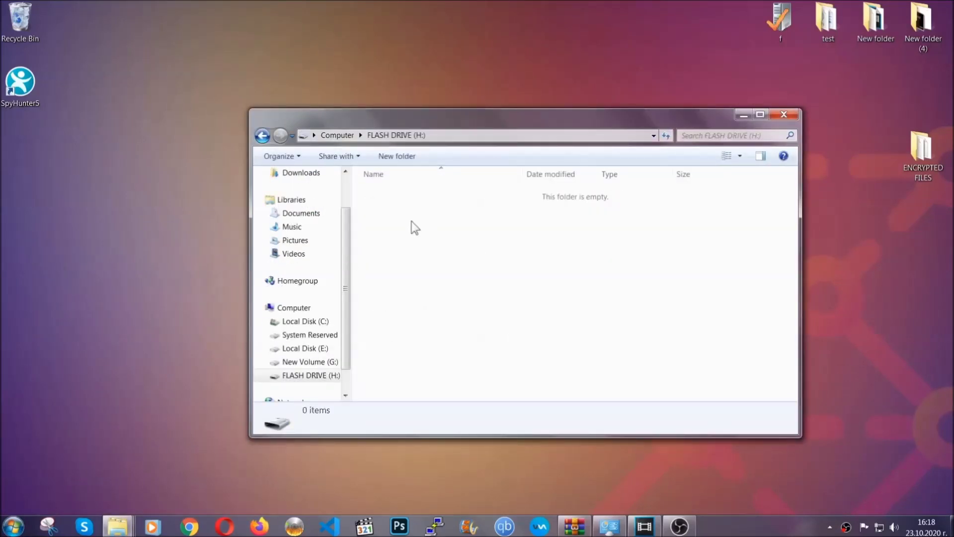
right_click(411, 228)
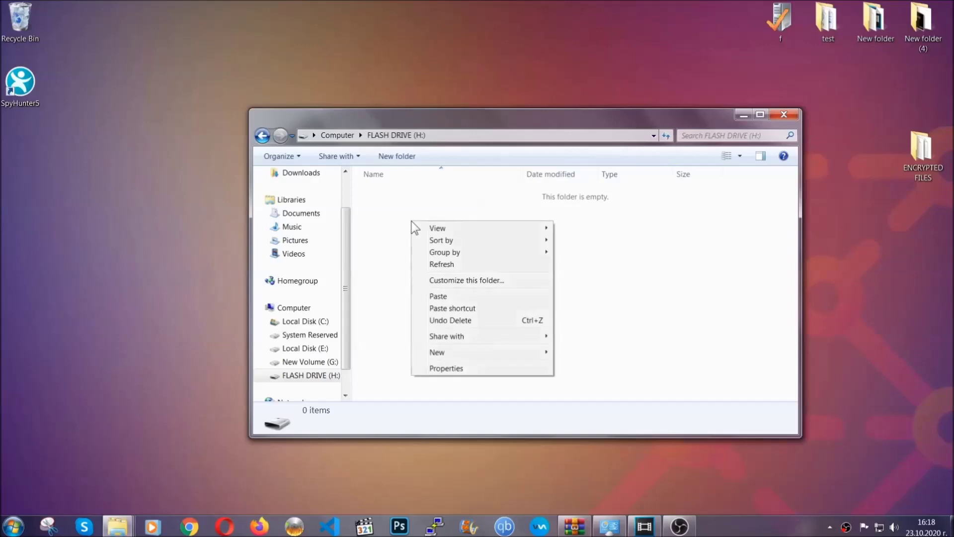
left_click(435, 297)
left_click(435, 297)
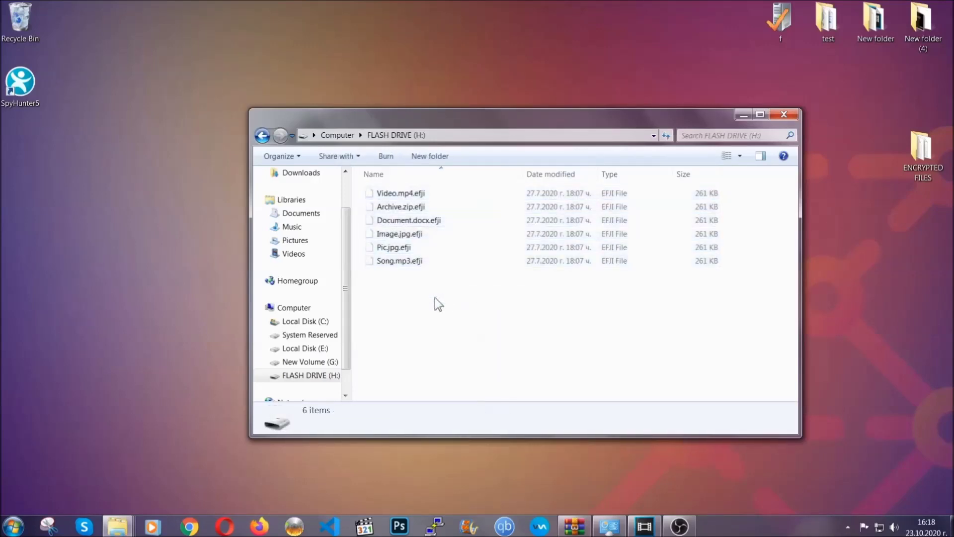
left_click(784, 115)
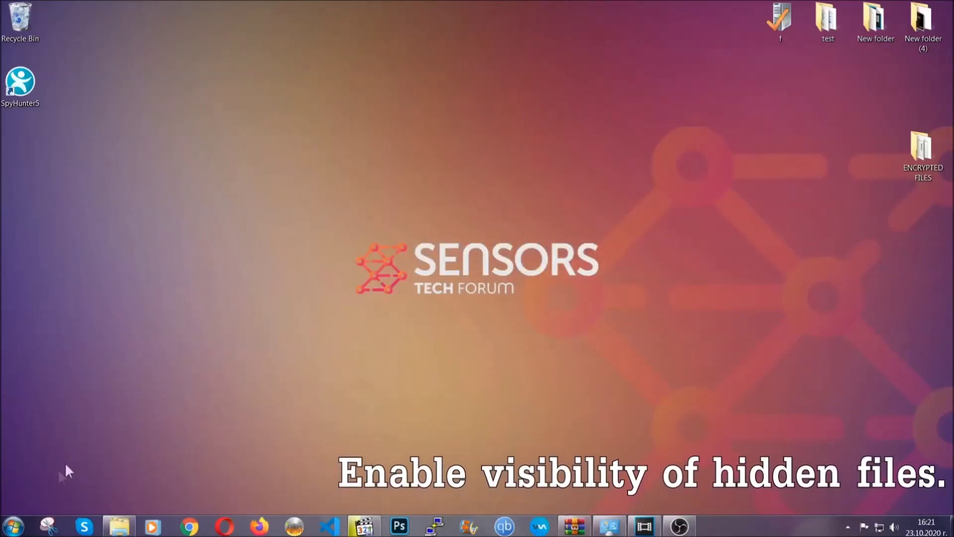
- Find 'show hidden files and folders' in Start and enable showing hidden files, folders and drives
left_click(13, 526)
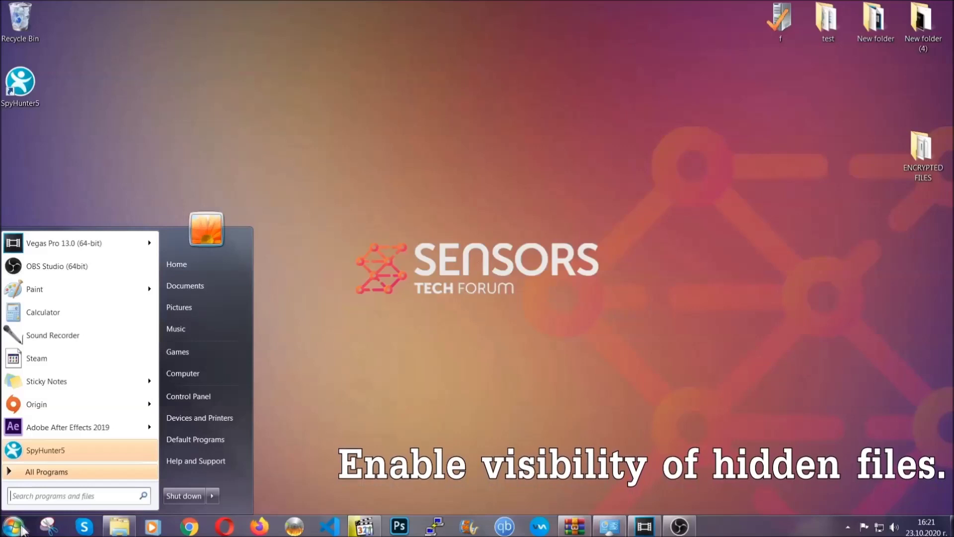
left_click(39, 496)
type("showh")
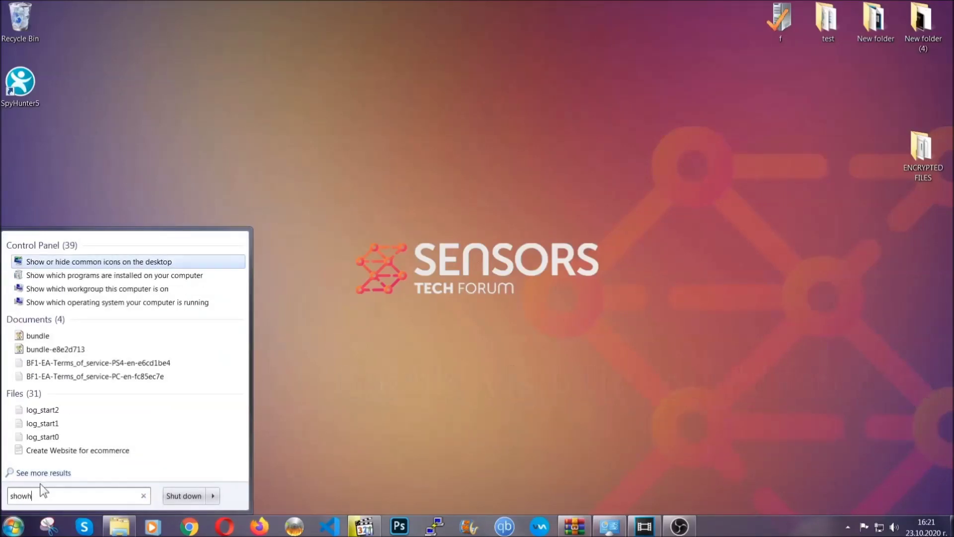
key("BackSpace")
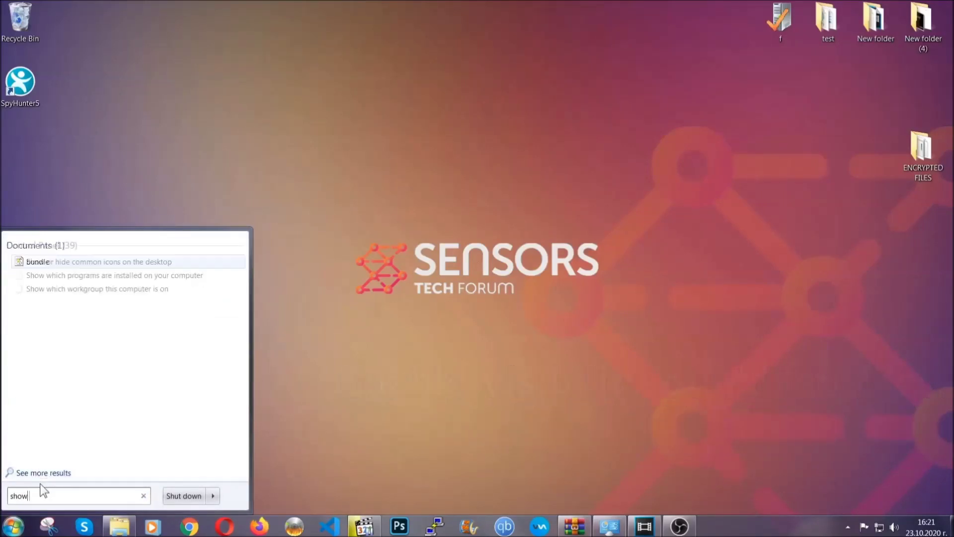
type("hidden files and folders")
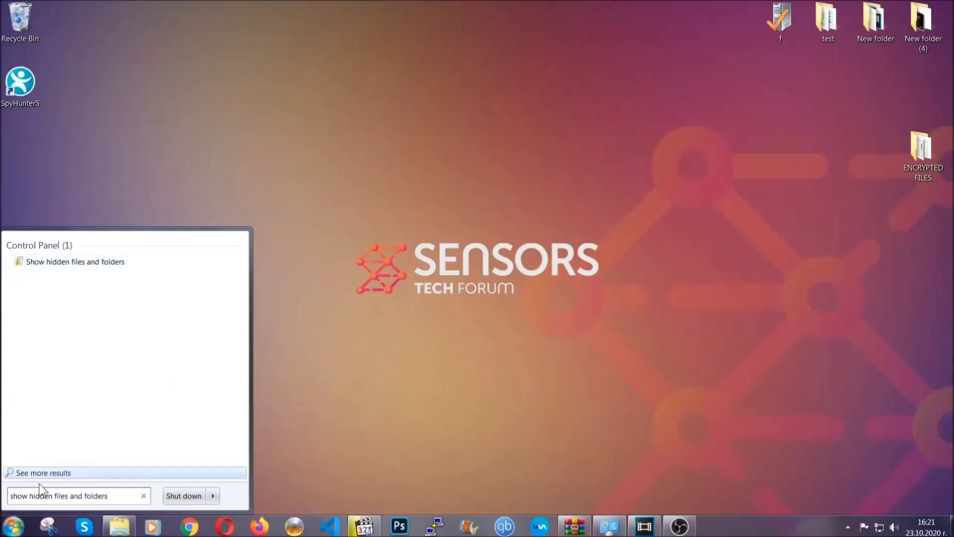
left_click(113, 262)
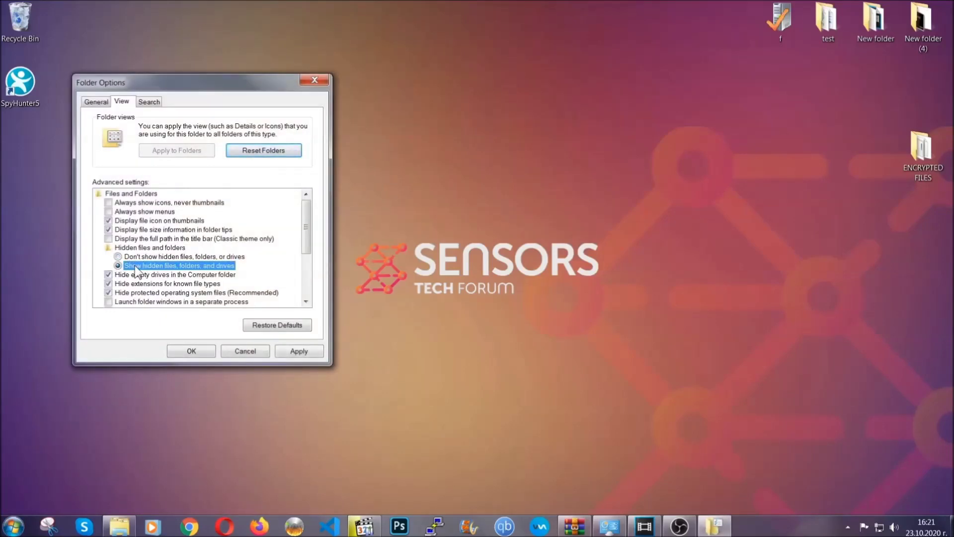
left_click(296, 352)
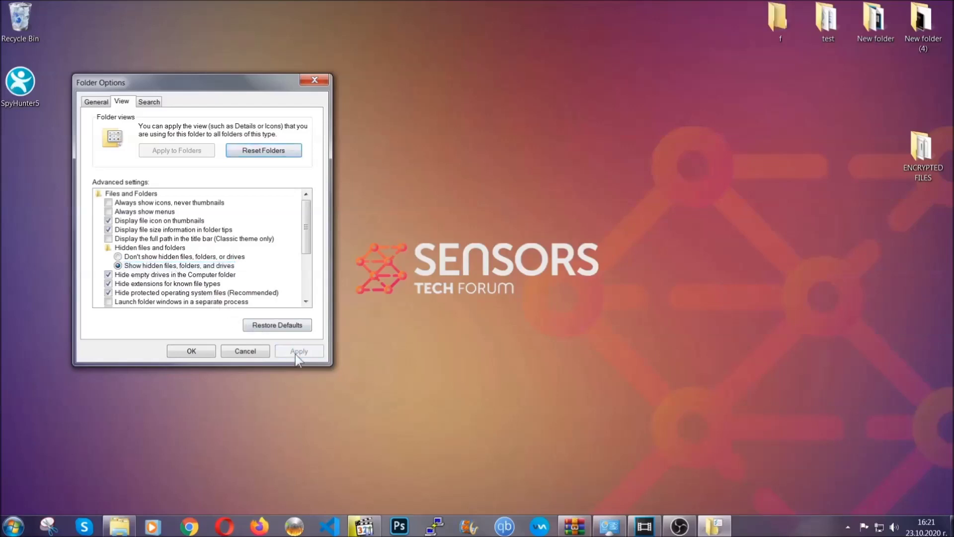
left_click(190, 351)
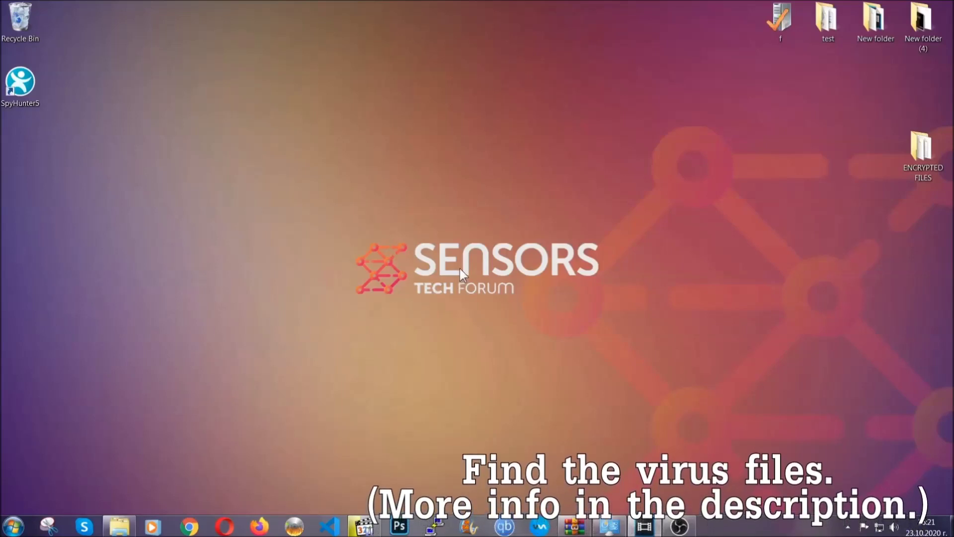
- Search the whole Computer for 'fileextension:exe Example Vir' to locate the virus executable
left_click(12, 526)
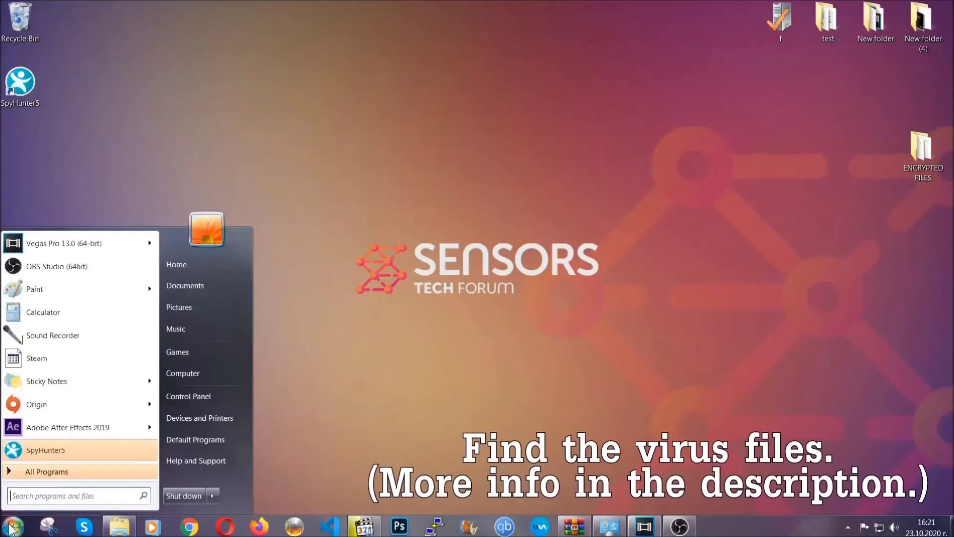
left_click(196, 372)
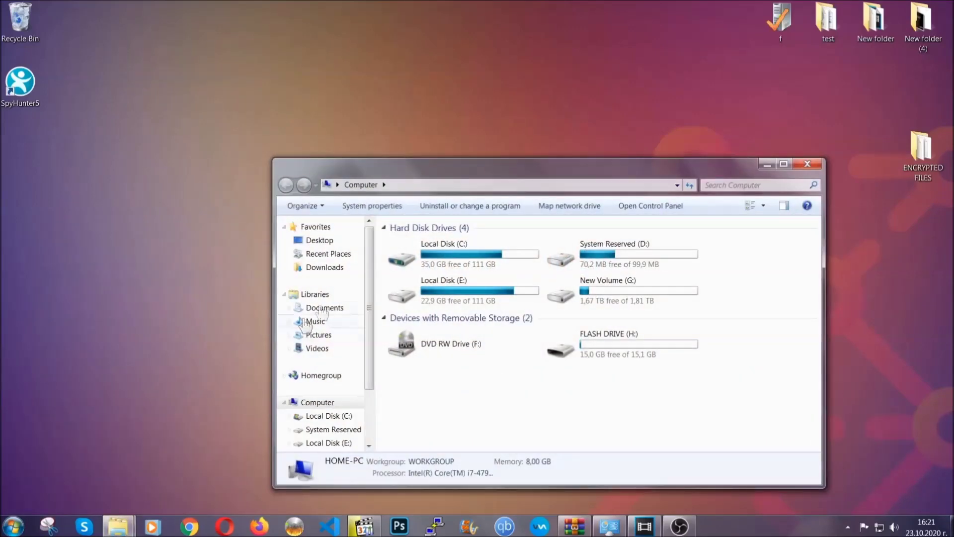
left_click_drag(519, 174, 456, 132)
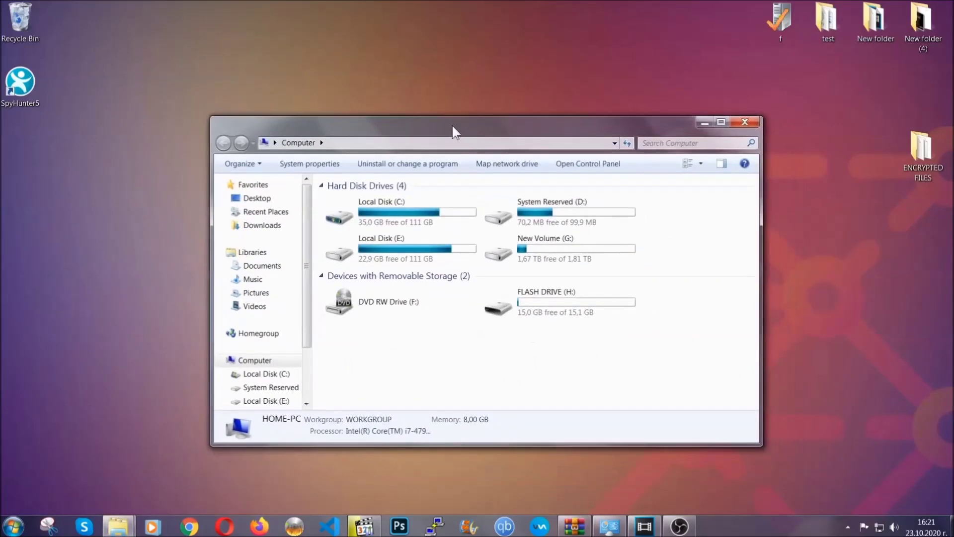
left_click(649, 143)
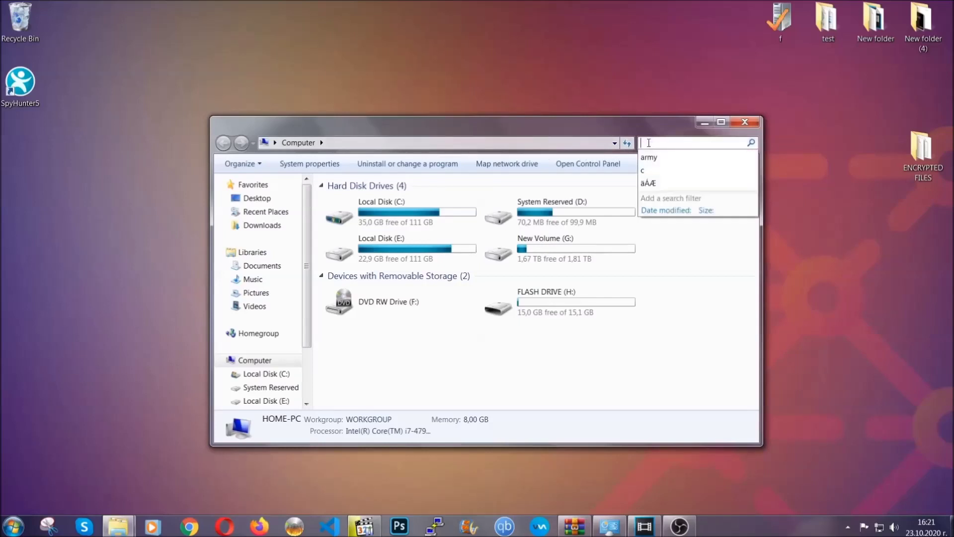
type("file")
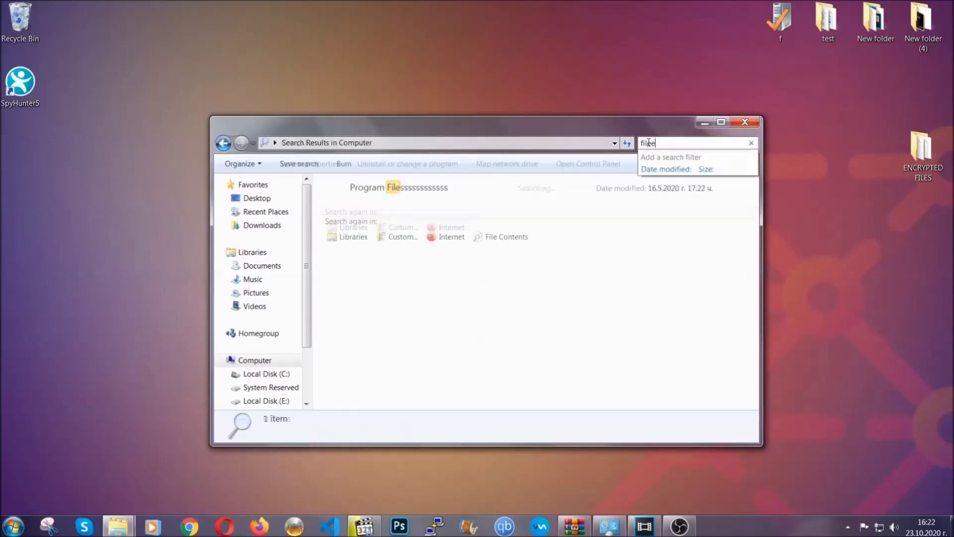
type("extension:exe ")
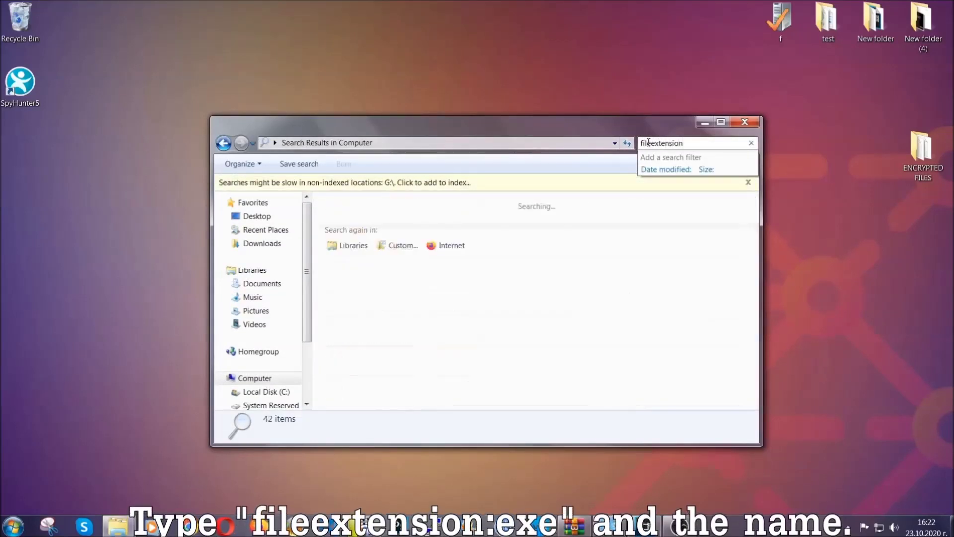
type("E")
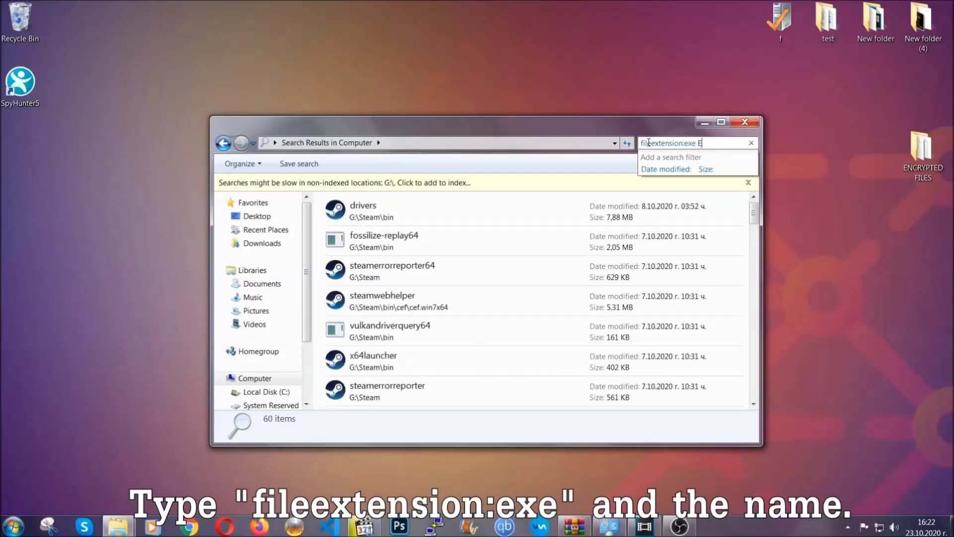
type("xample Virus Name")
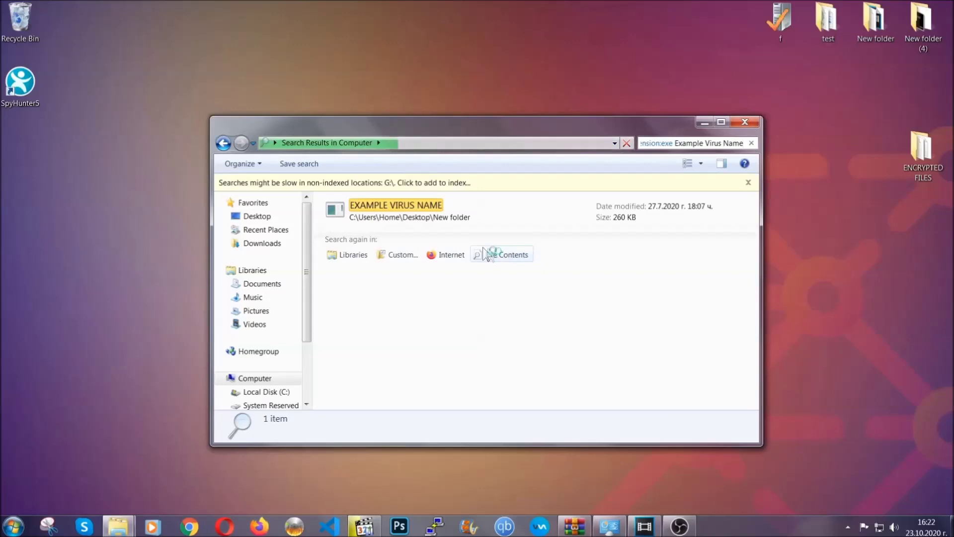
- Delete the EXAMPLE VIRUS NAME file to the Recycle Bin and close the search window
left_click(417, 205)
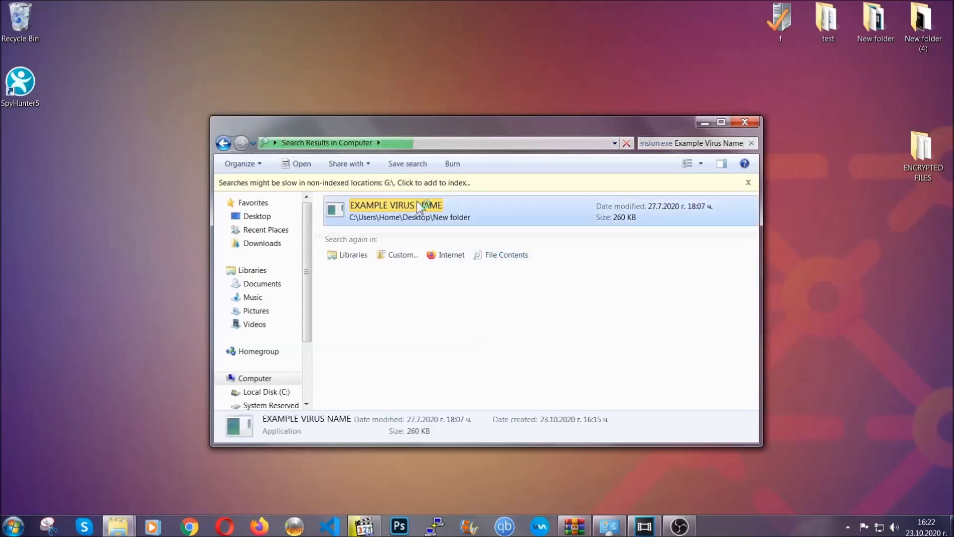
right_click(419, 208)
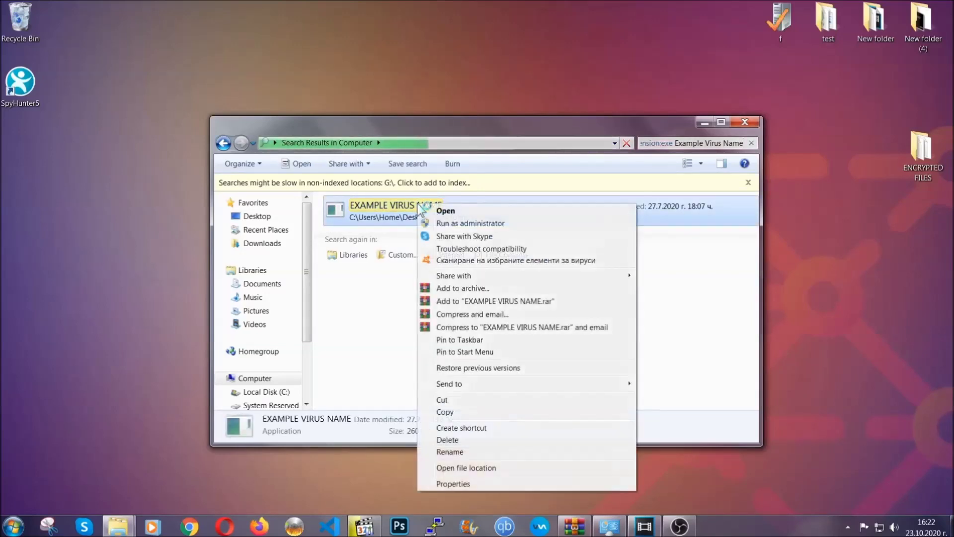
left_click(460, 440)
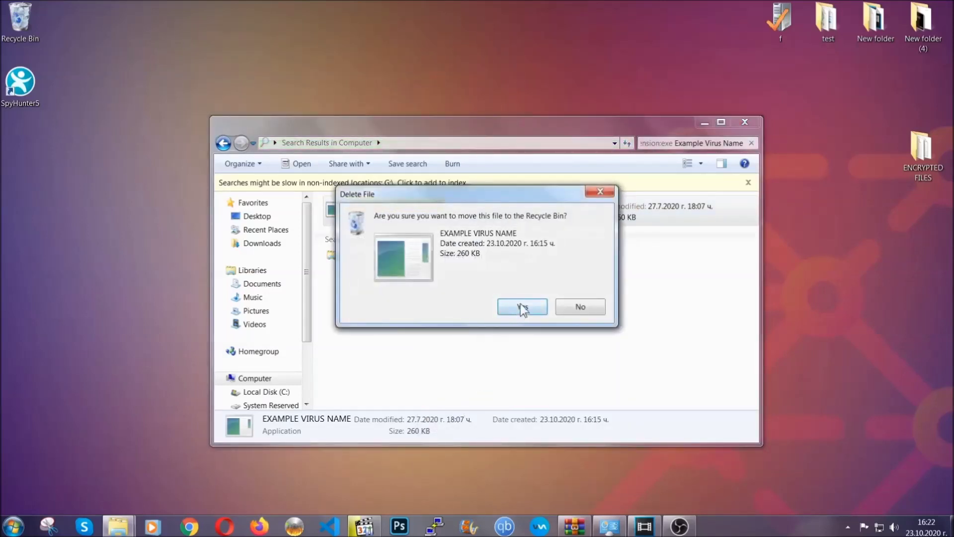
left_click(522, 308)
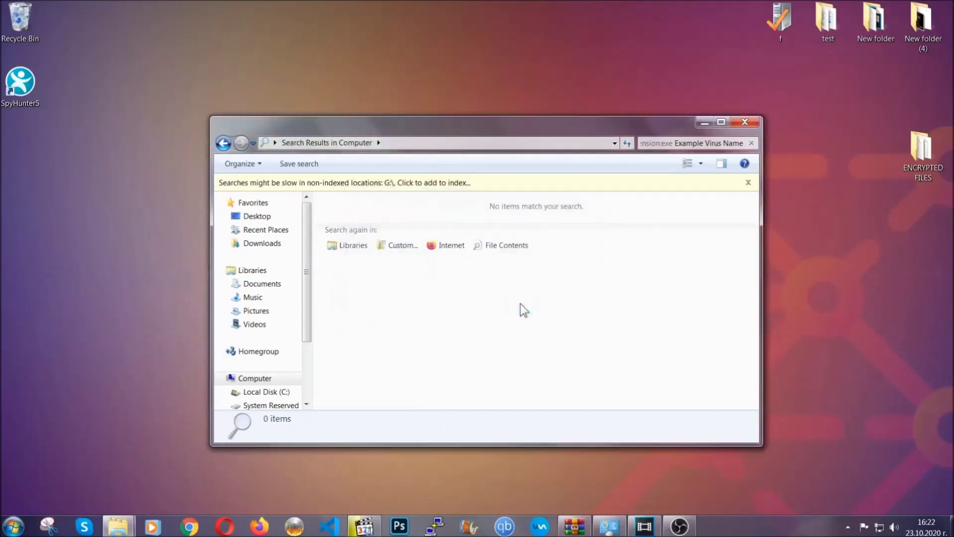
left_click(746, 121)
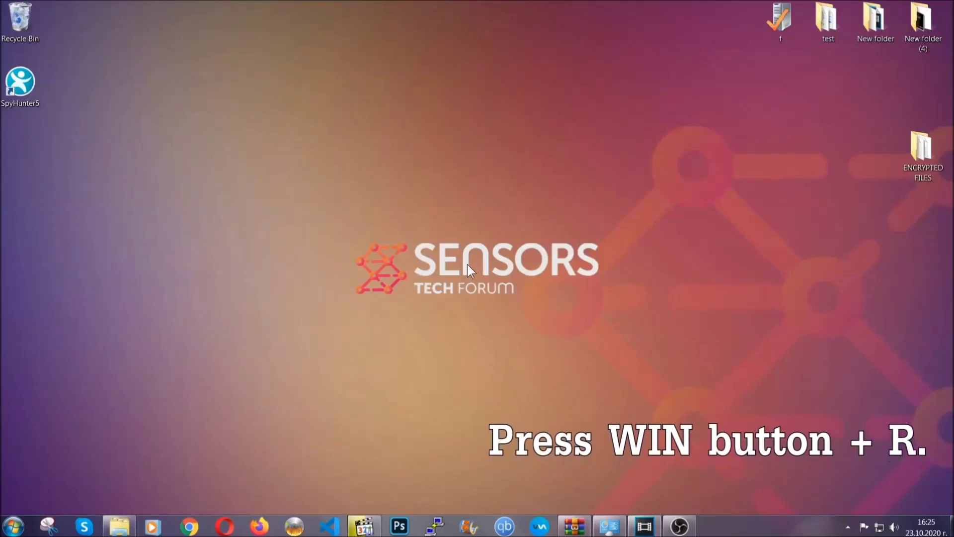
- Run REGEDIT from the Win+R Run dialog in place of the old cmd entry
key("super+r")
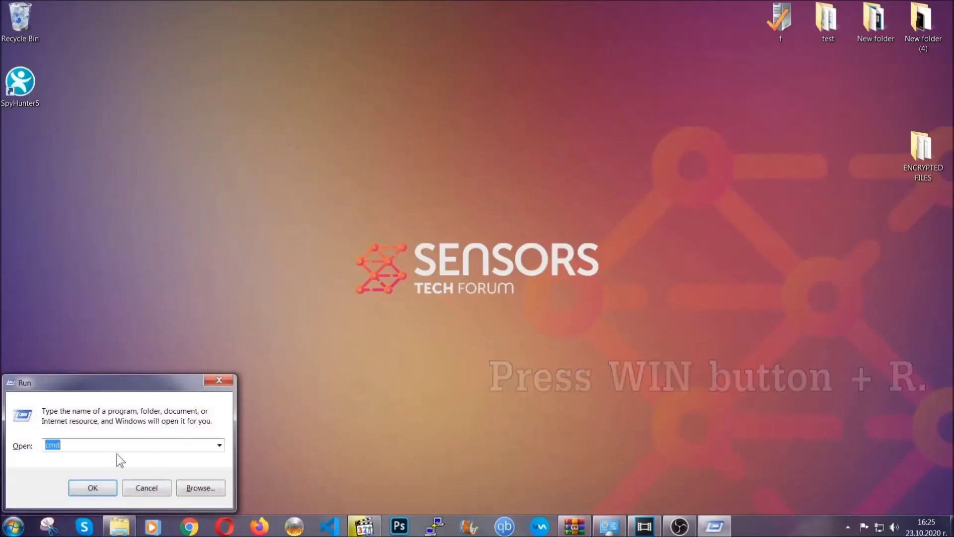
left_click(90, 451)
key("BackSpace")
key("BackSpace")
key("BackSpace")
type("REGEDIT")
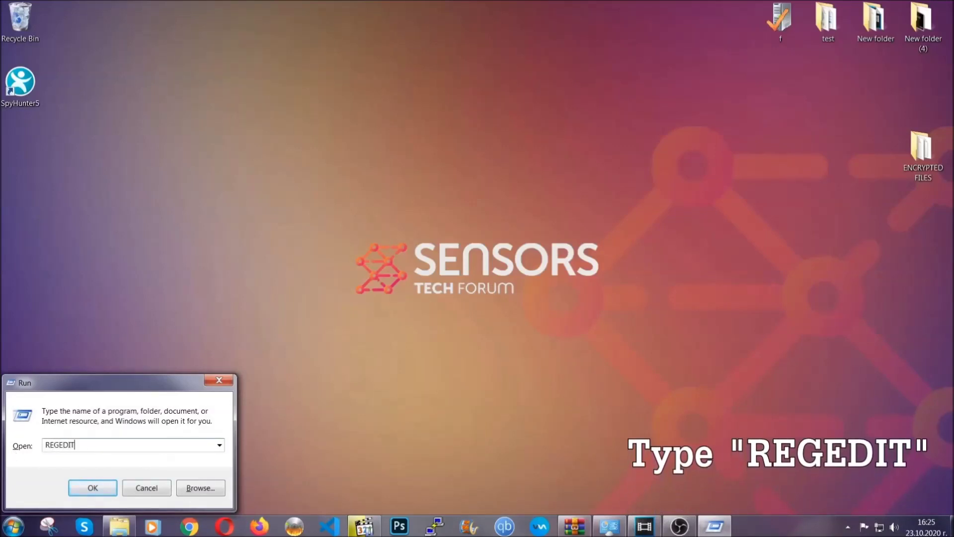
left_click(82, 486)
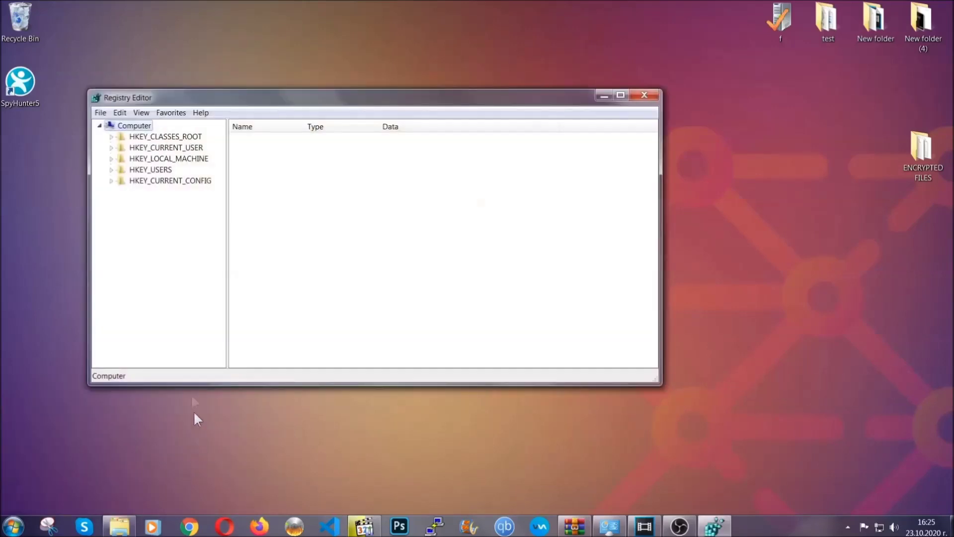
- Export the full registry to the Desktop as BACKUP, then reposition the Registry Editor window
left_click(101, 113)
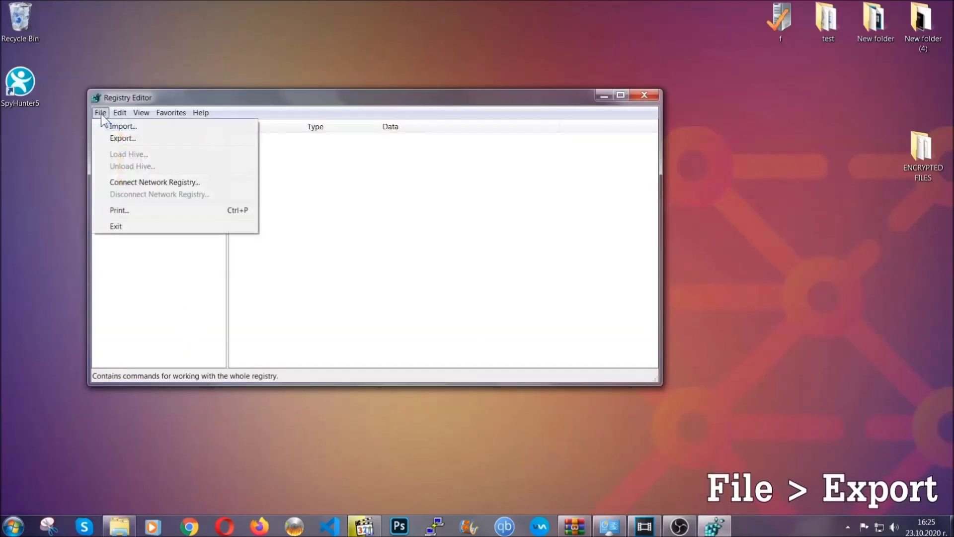
left_click(124, 137)
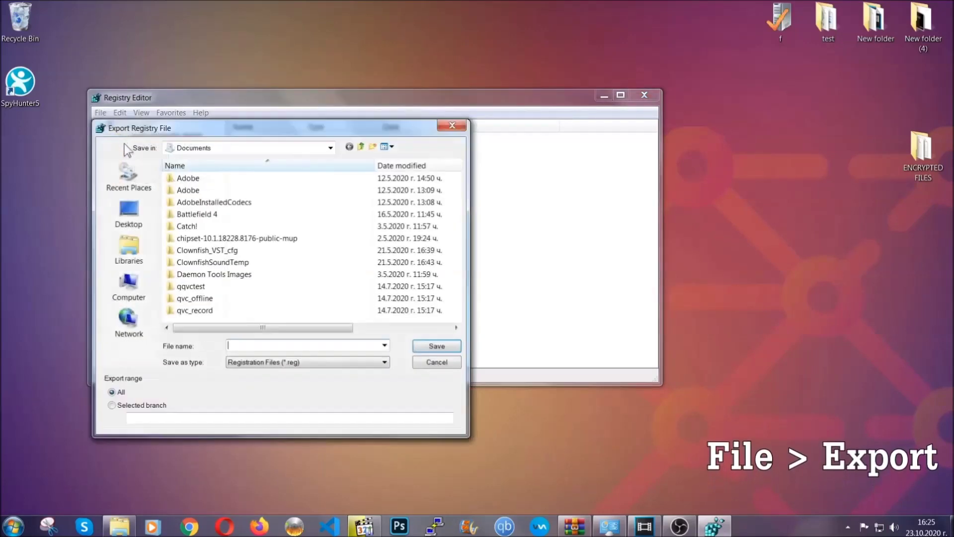
left_click(125, 212)
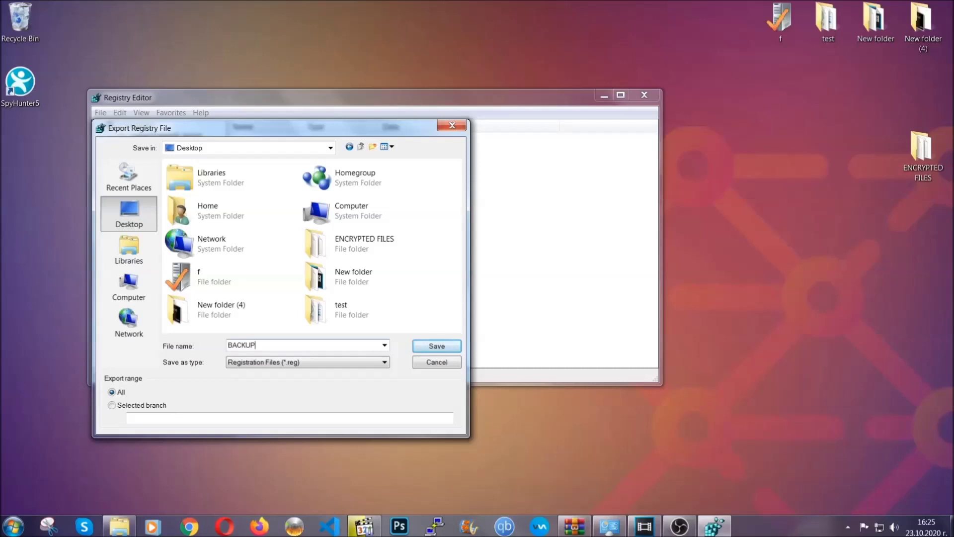
left_click(431, 347)
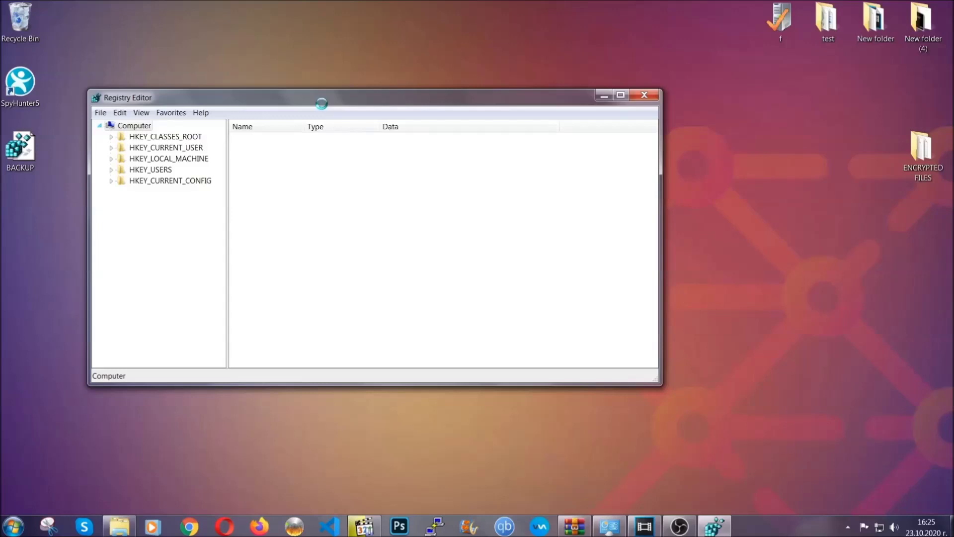
left_click_drag(321, 104, 416, 133)
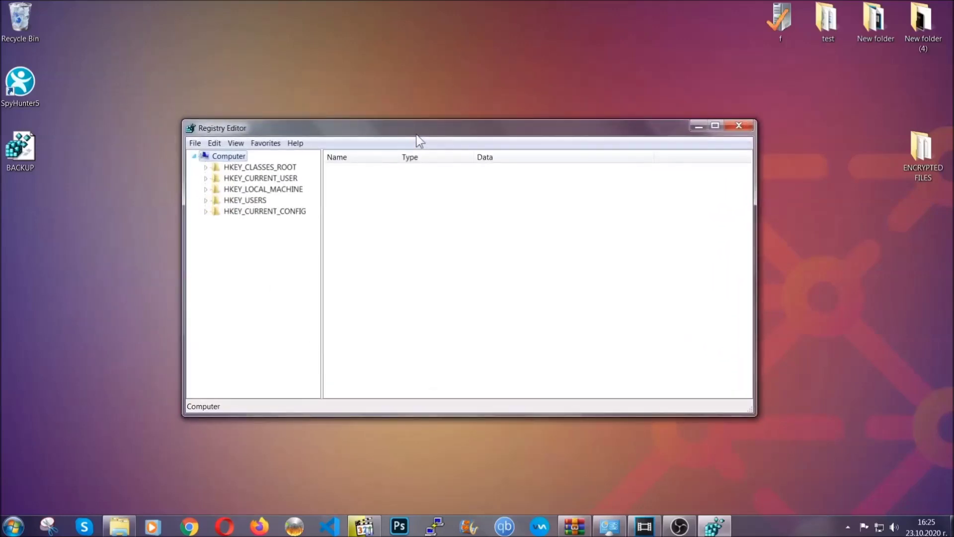
left_click(195, 144)
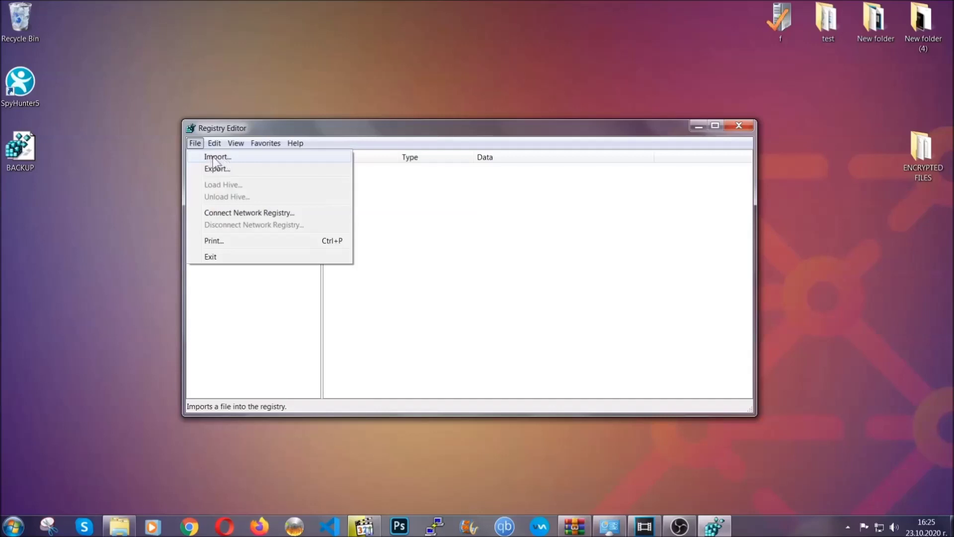
left_click(196, 144)
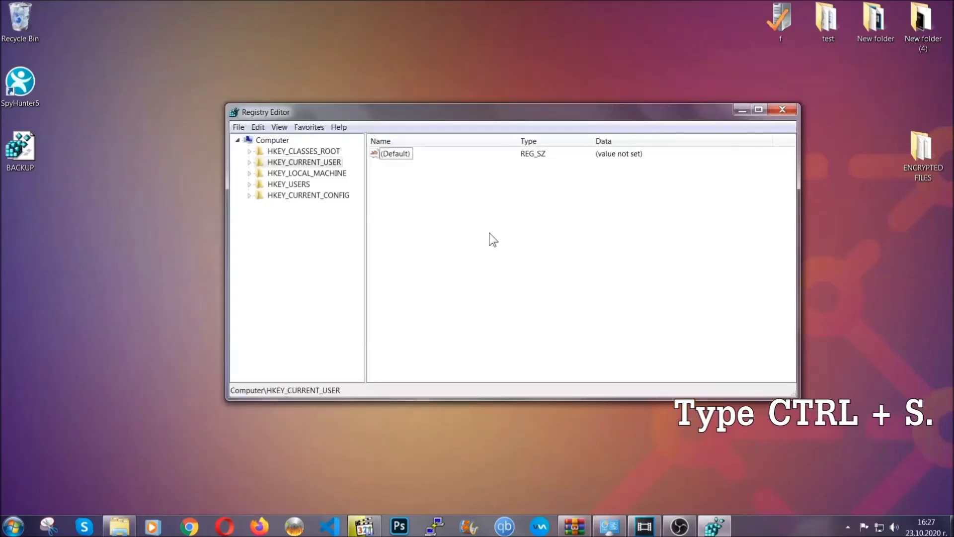
- Find the RunOnce key with Ctrl+F, then select the Run key to list its startup values
key("ctrl+f")
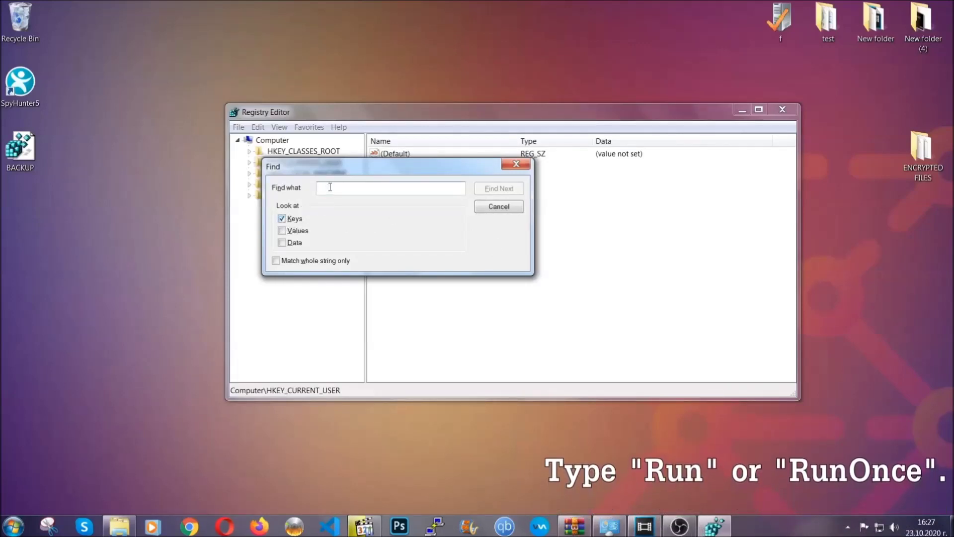
type("RunO")
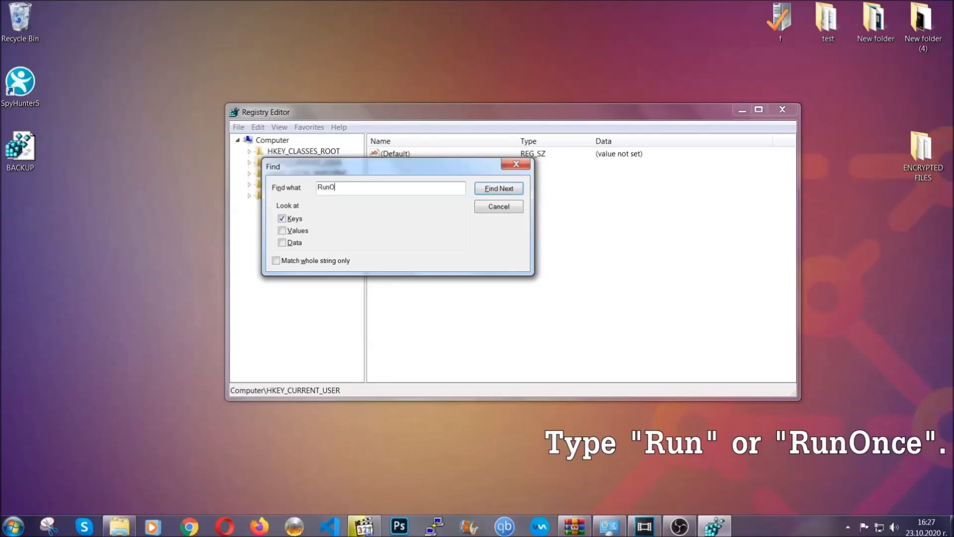
type("nce")
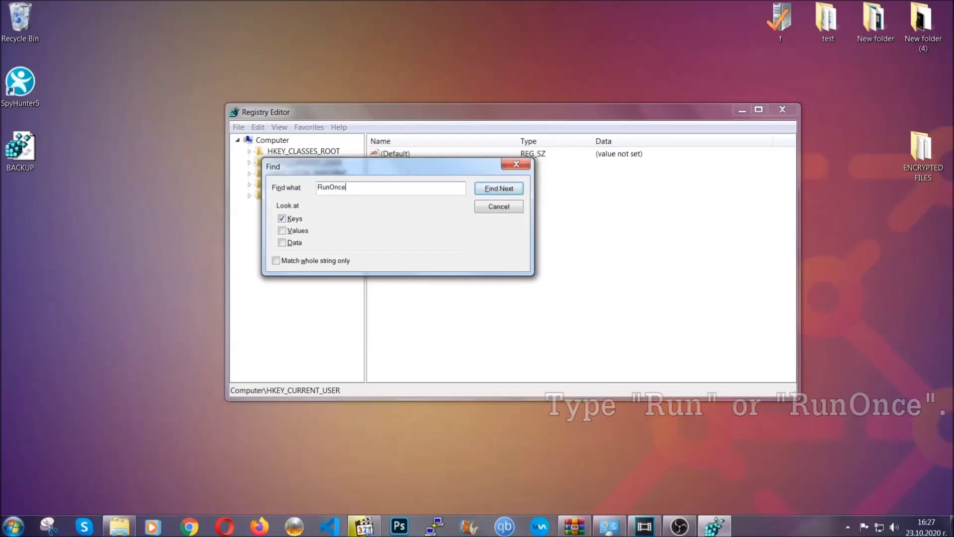
left_click(499, 188)
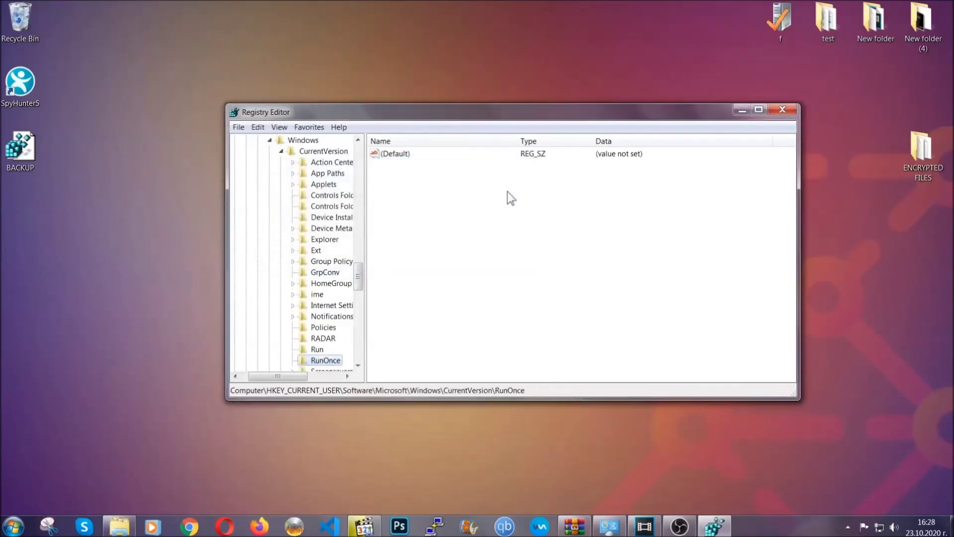
scroll(358, 286, "down", 3)
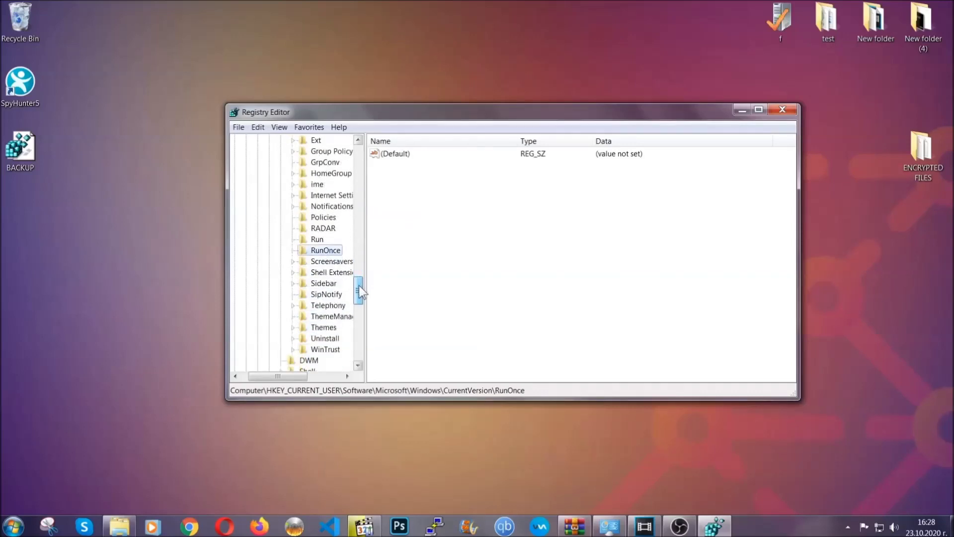
left_click(317, 239)
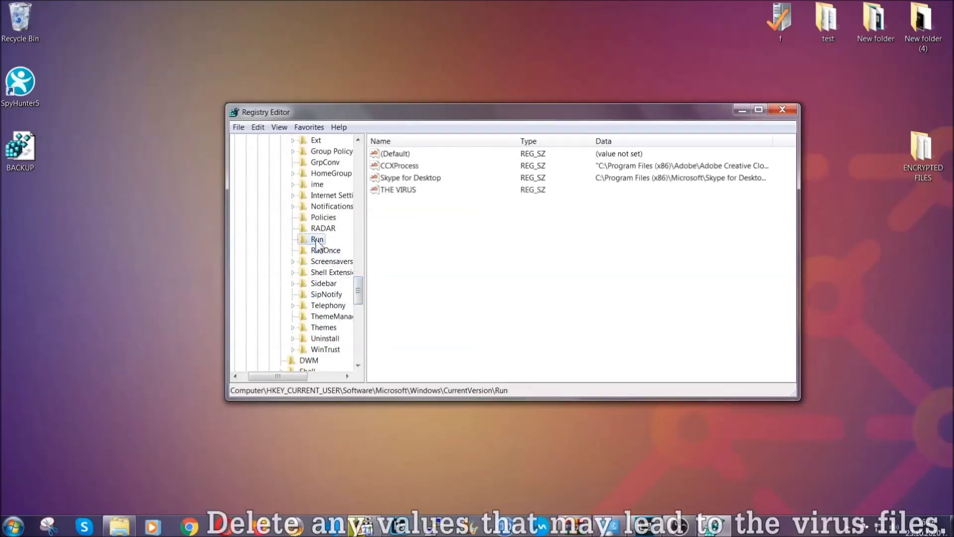
- Delete THE VIRUS value from the Run key, confirming the permanent deletion
left_click(392, 191)
right_click(392, 191)
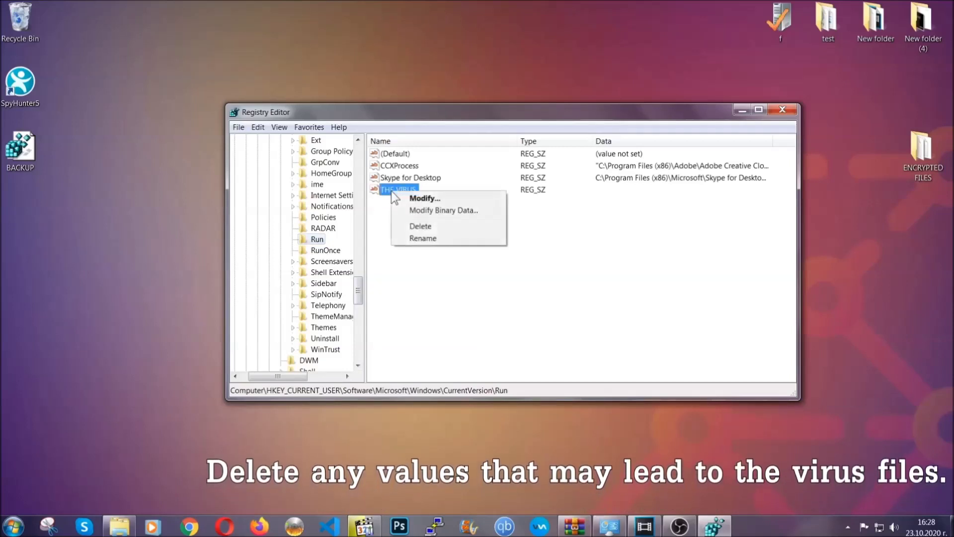
left_click(411, 228)
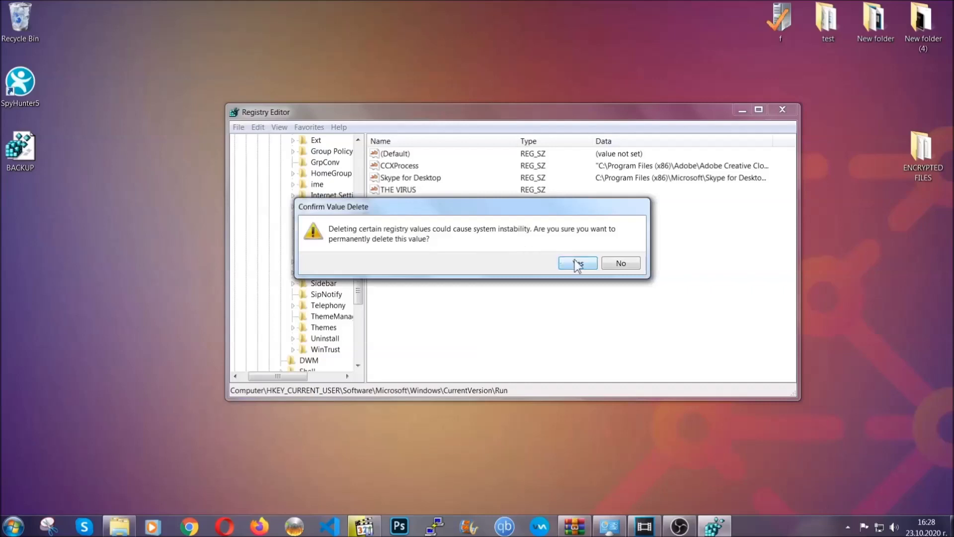
left_click(577, 264)
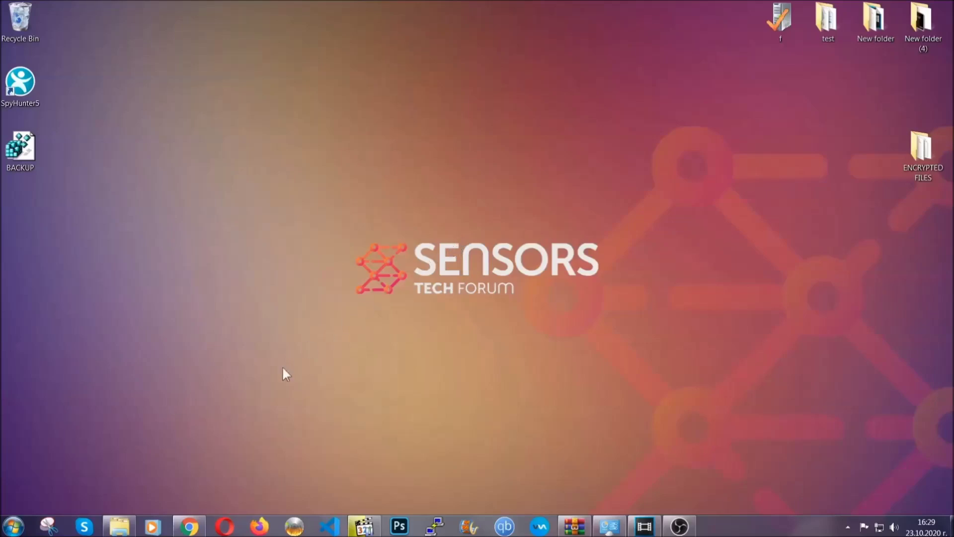
- Bring up the SensorsTechForum recovery article and expand 'Method 2 - Restore Data via Windows Backup'
left_click(189, 528)
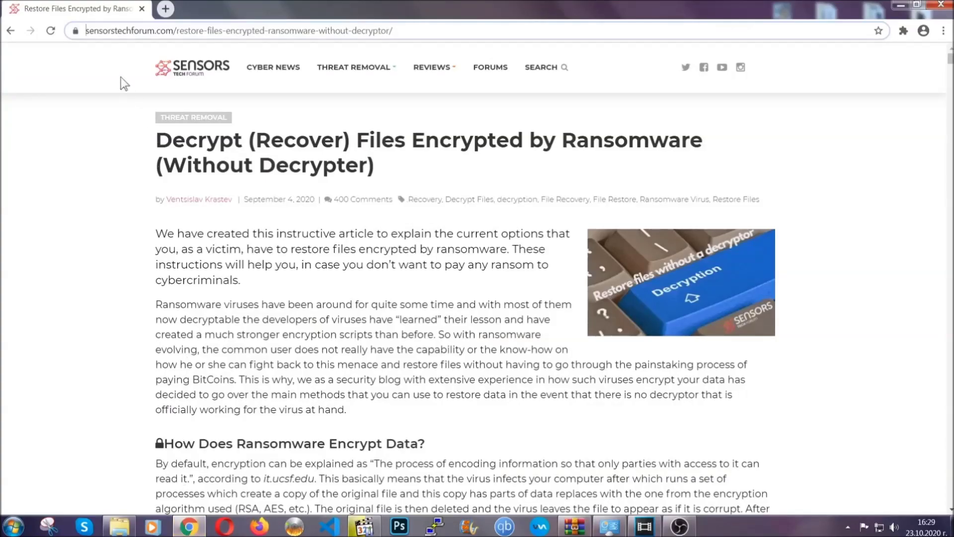
left_click_drag(87, 31, 430, 35)
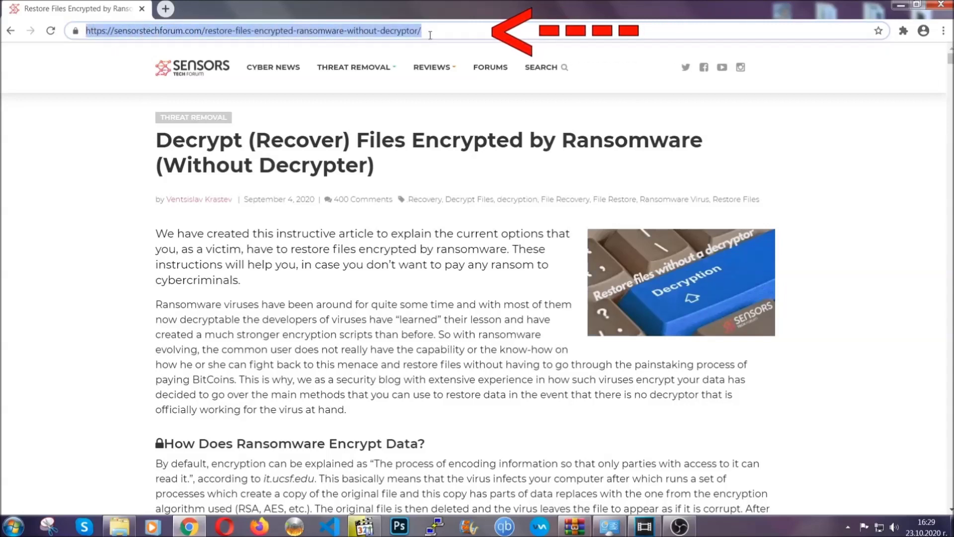
mouse_move(432, 98)
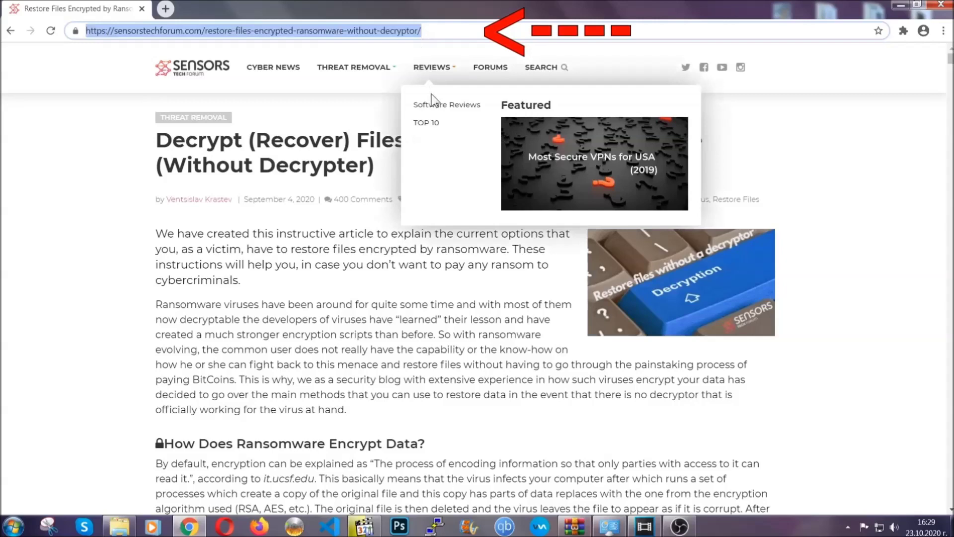
scroll(491, 271, "down", 5)
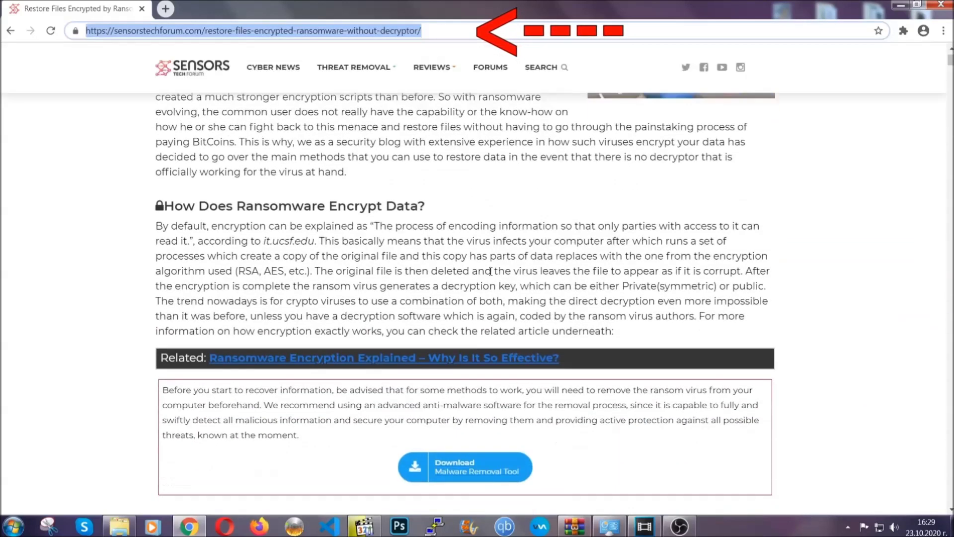
scroll(491, 271, "down", 6)
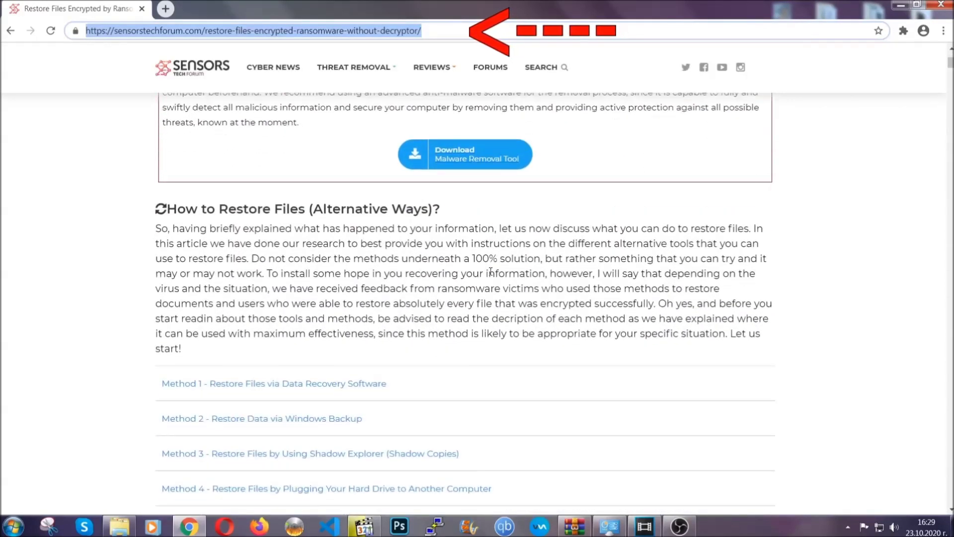
scroll(491, 271, "down", 4)
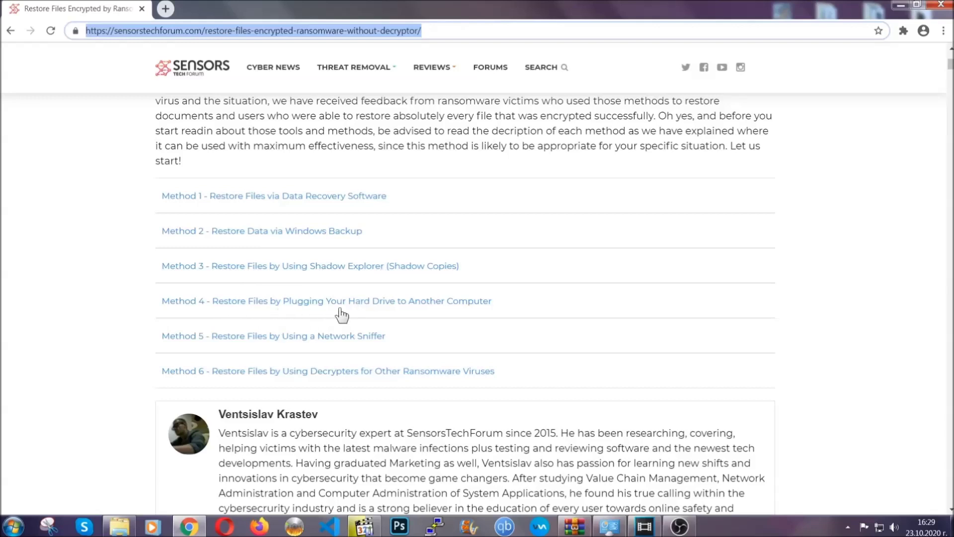
left_click(297, 230)
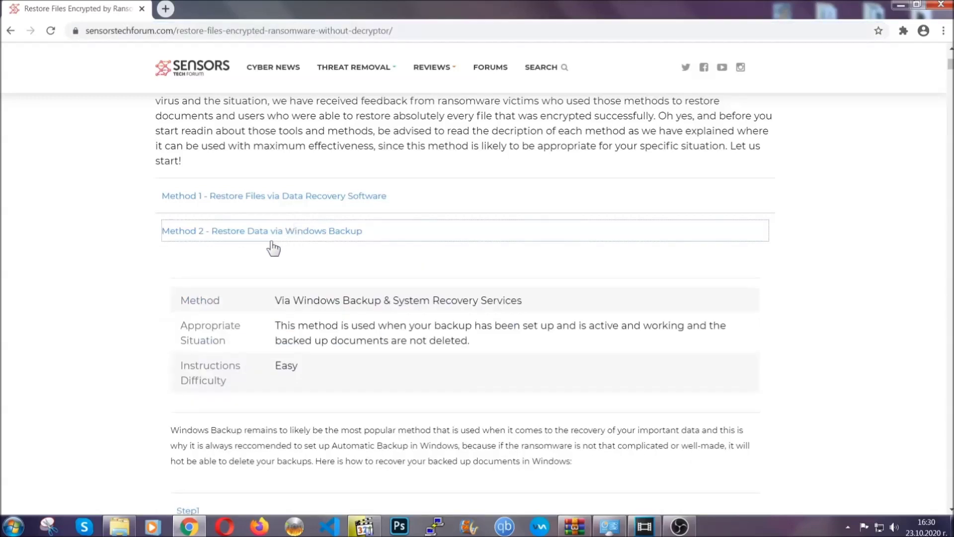
- Expand Step1, Step2 and Step3 of the Windows Backup method to show their instructions
left_click_drag(284, 284, 336, 371)
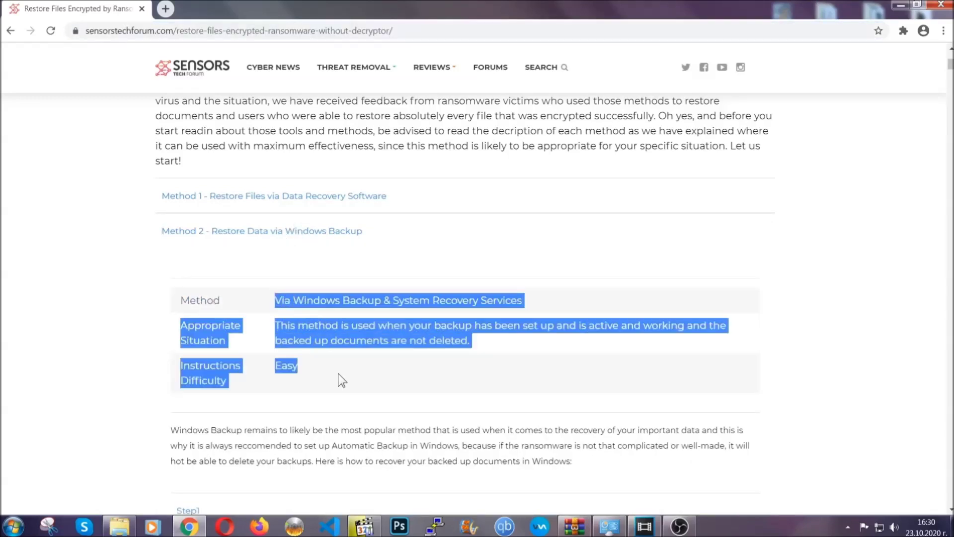
left_click(338, 374)
scroll(341, 370, "down", 4)
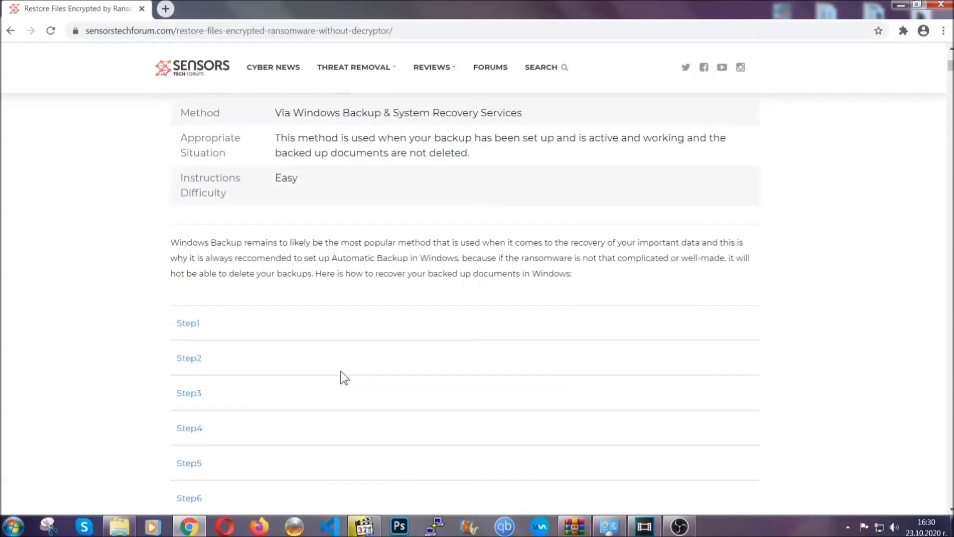
scroll(341, 371, "down", 1)
left_click(196, 261)
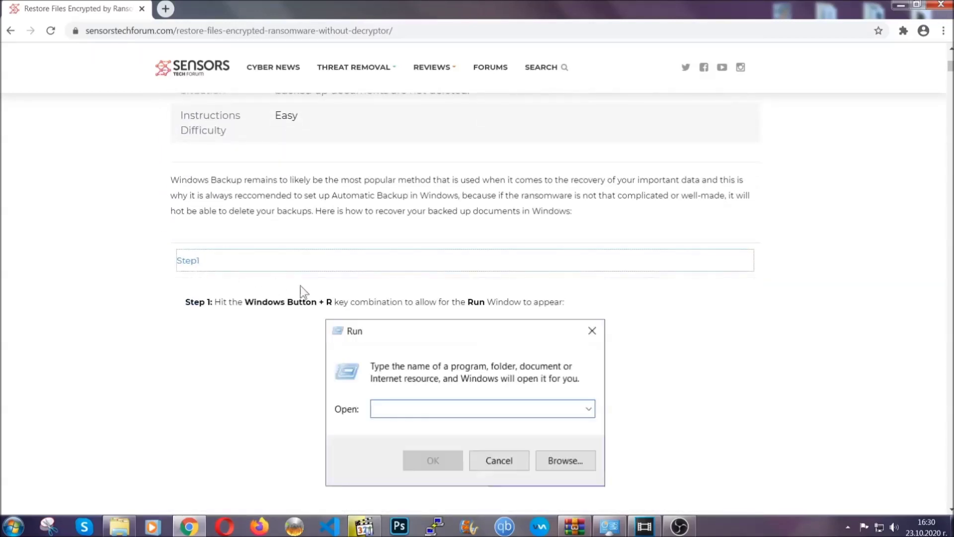
scroll(448, 313, "down", 5)
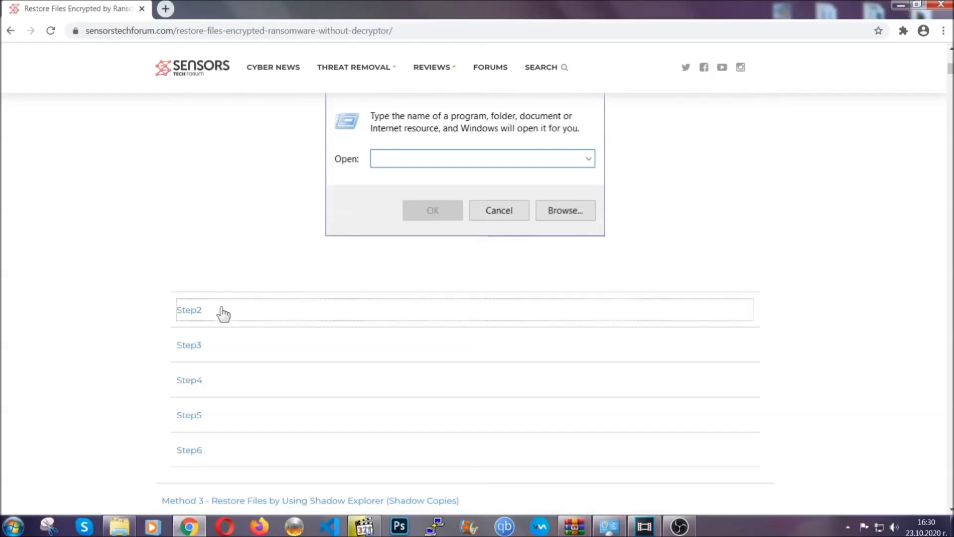
left_click(224, 313)
scroll(427, 318, "down", 5)
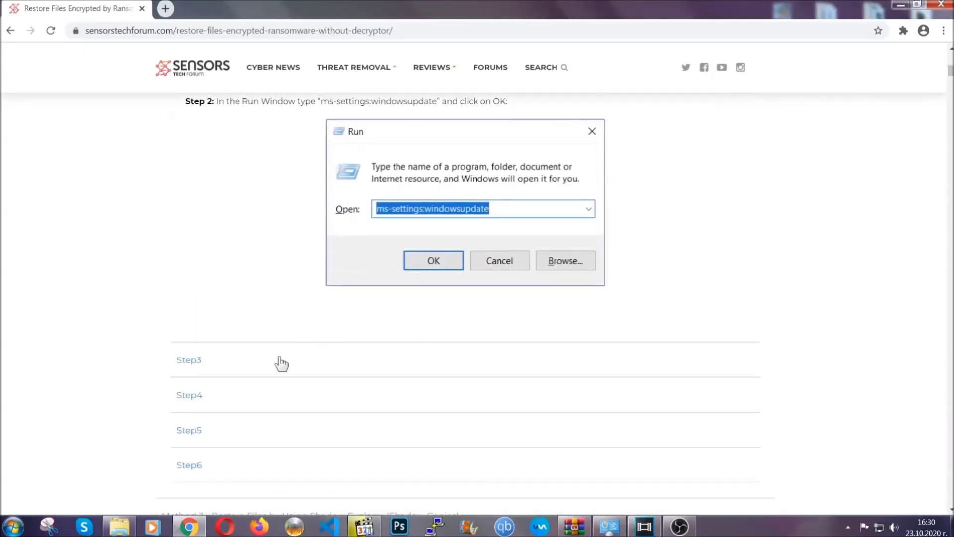
left_click(282, 364)
- Read through the expanded steps, then minimize the browser to show the desktop
scroll(424, 341, "down", 4)
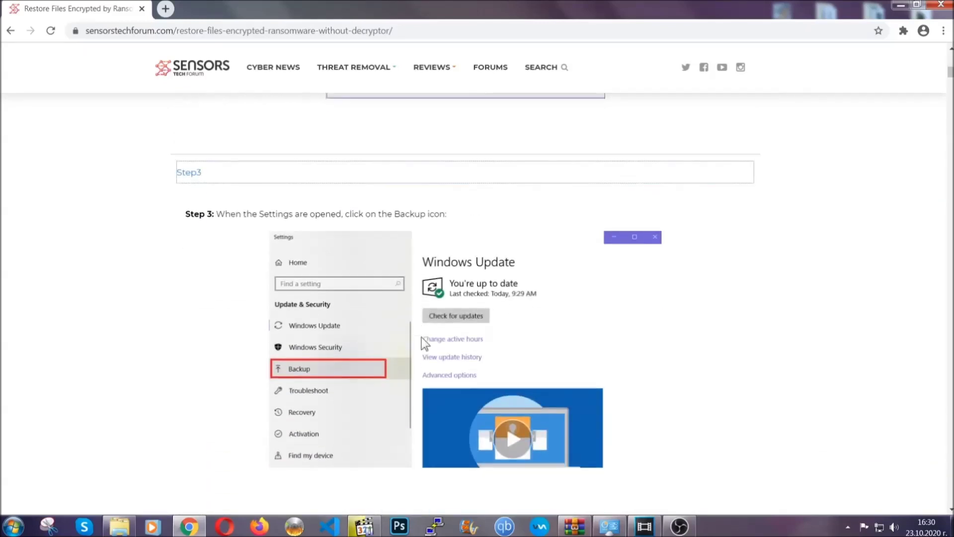
scroll(422, 337, "down", 3)
scroll(420, 339, "down", 2)
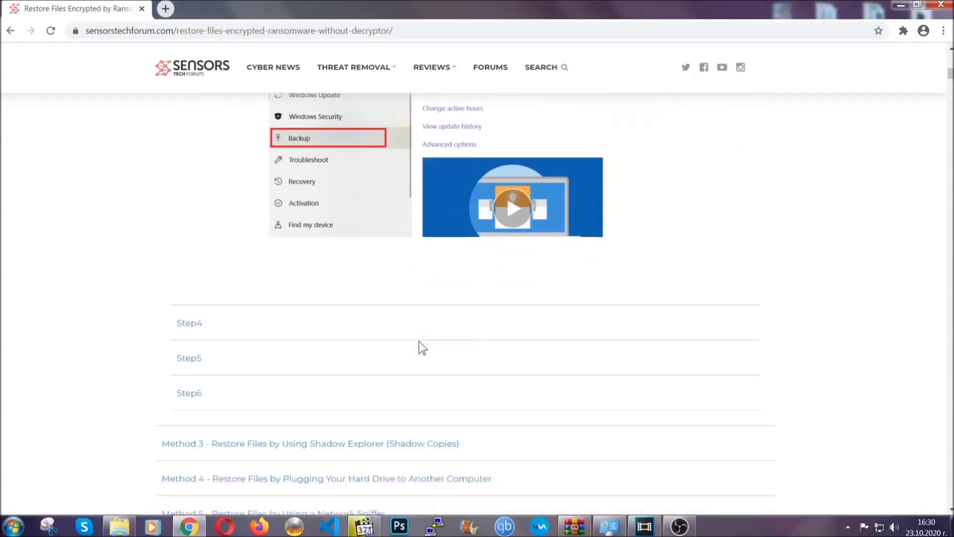
scroll(419, 341, "down", 8)
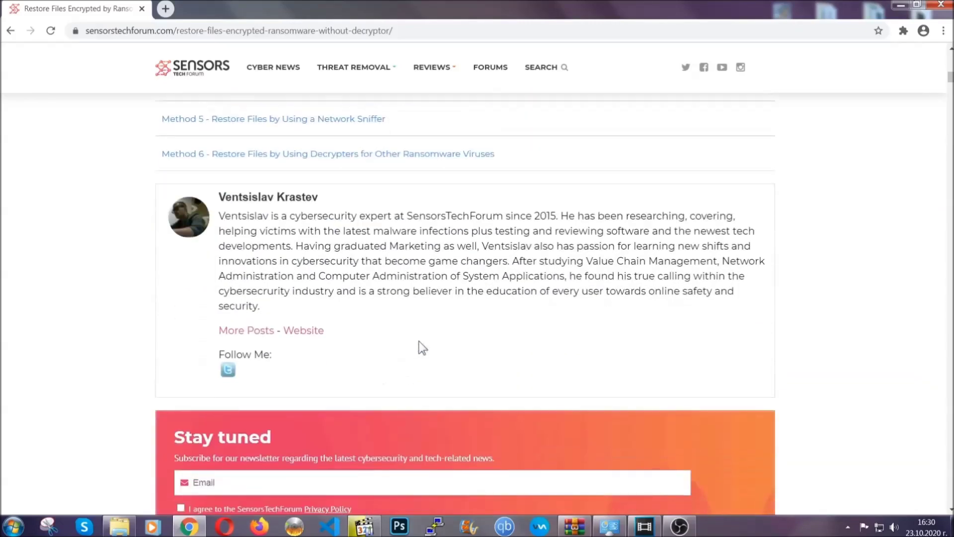
scroll(419, 341, "up", 20)
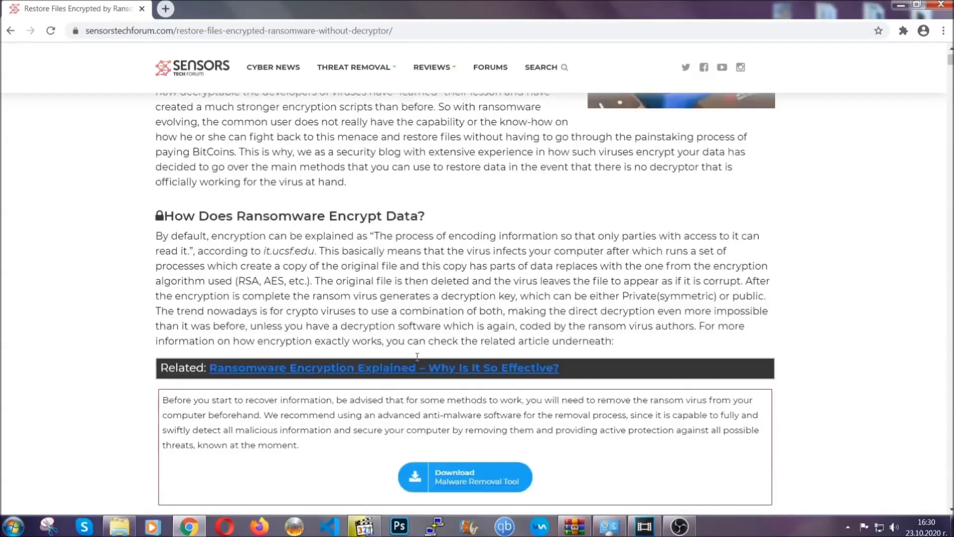
scroll(417, 357, "up", 5)
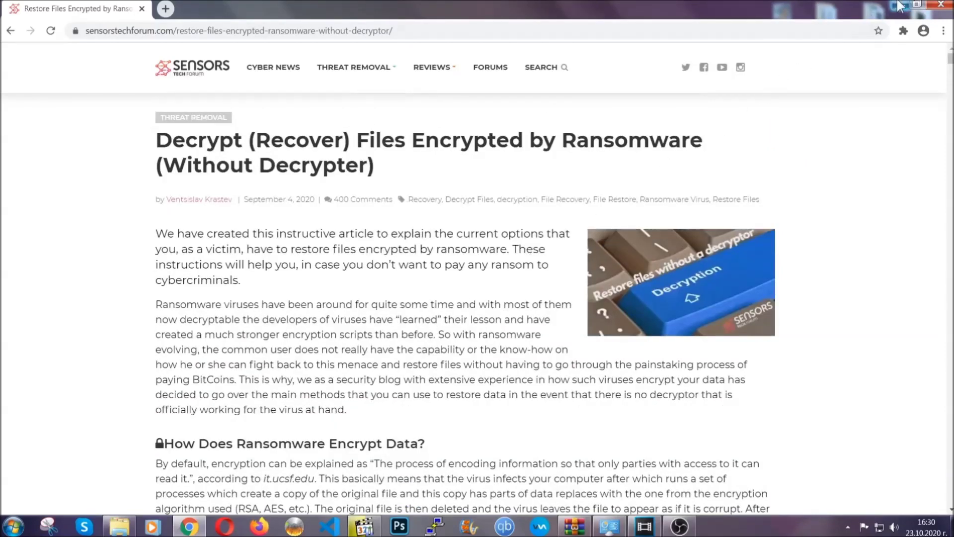
left_click(899, 3)
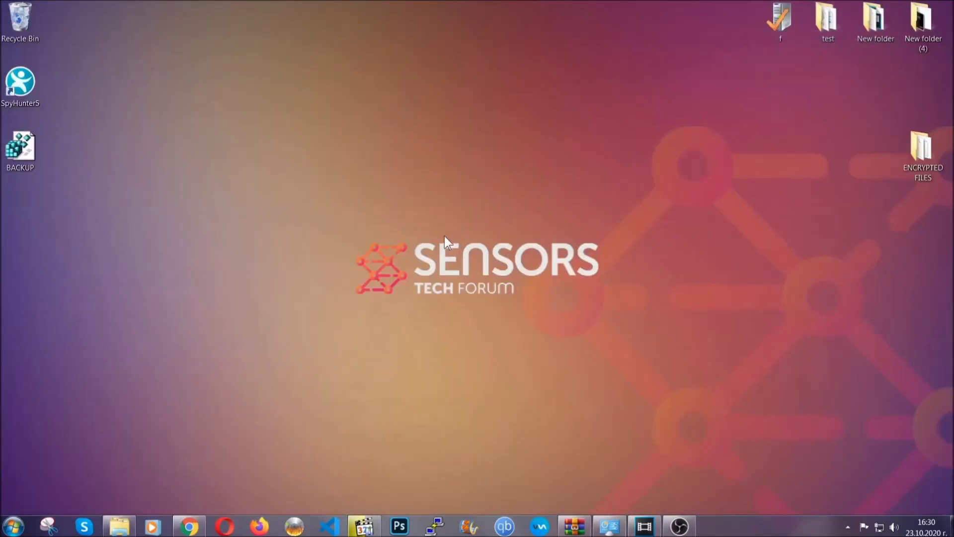